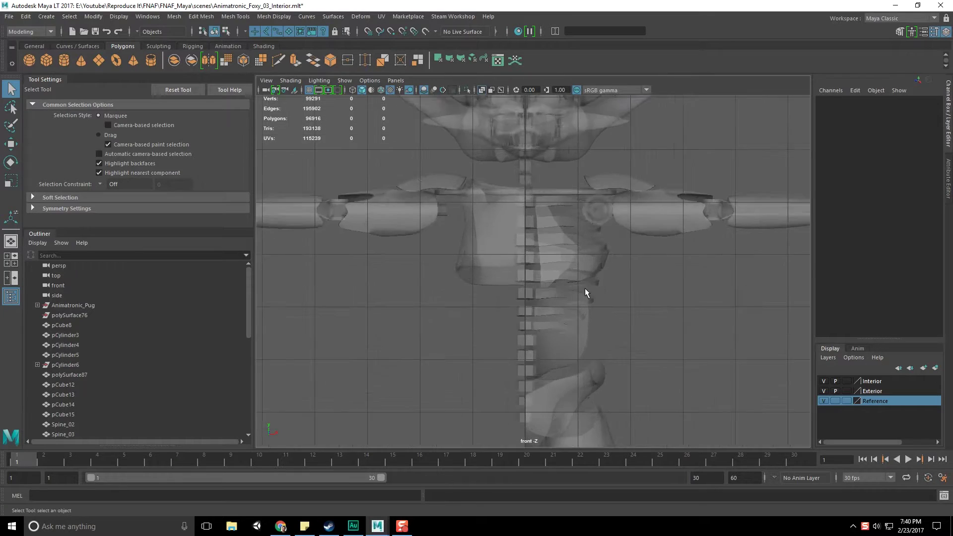
Step: Combine the ribs and their attached vertebrae into a single mesh, working in the front view
scroll(585, 287, up, 5)
click(538, 266)
shift+click(515, 312)
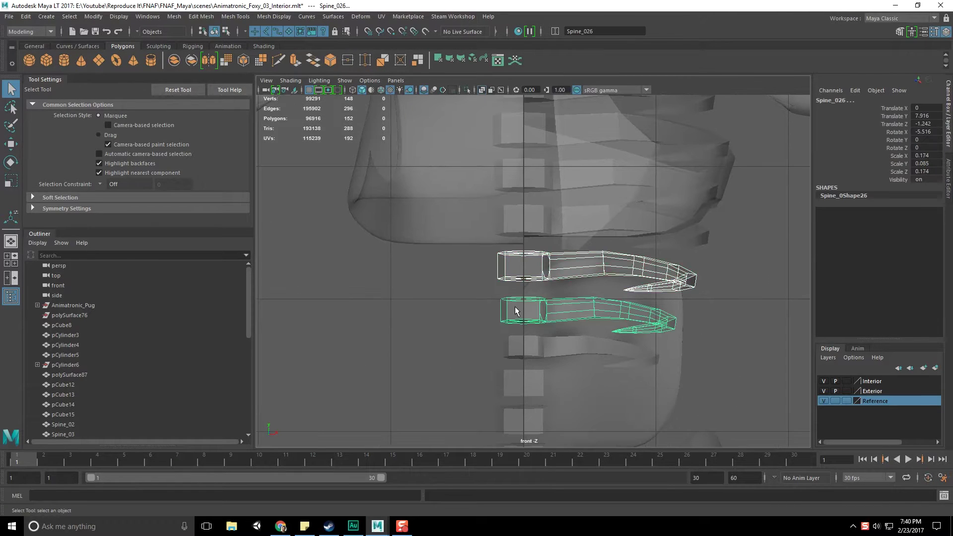
shift+click(520, 344)
mouse_move(559, 328)
alt+middle_down()
mouse_move(545, 197)
mouse_move(547, 318)
alt+middle_up()
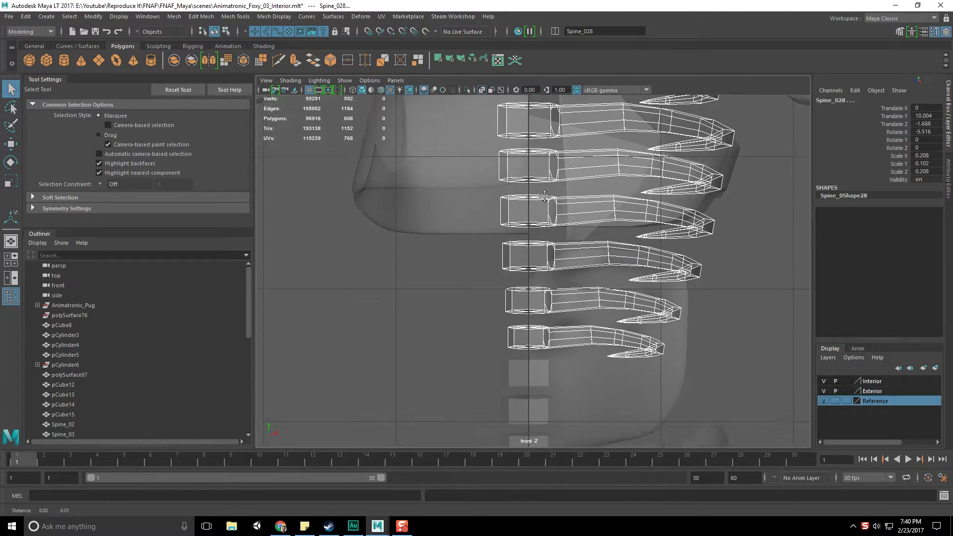
right_drag(544, 192, 548, 212)
scroll(548, 212, down, 6)
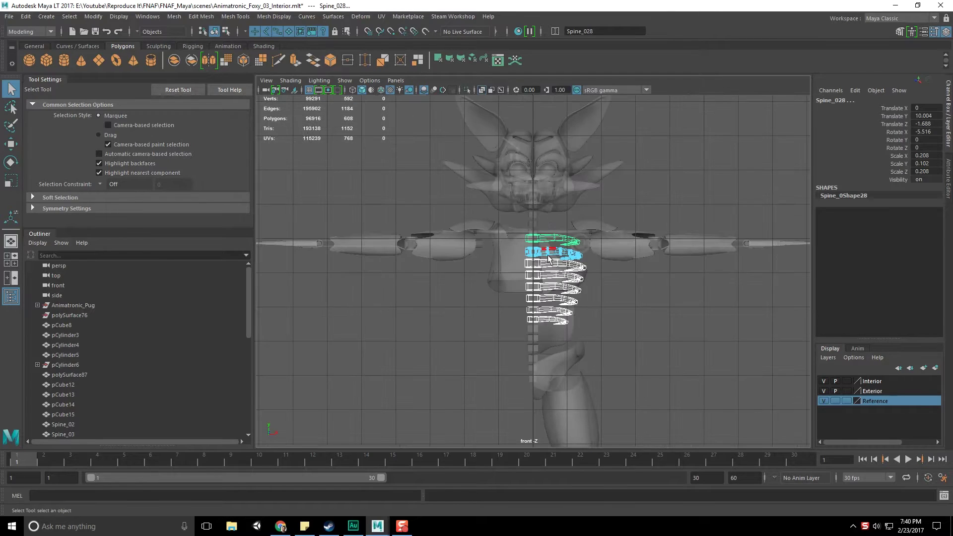
scroll(549, 258, up, 4)
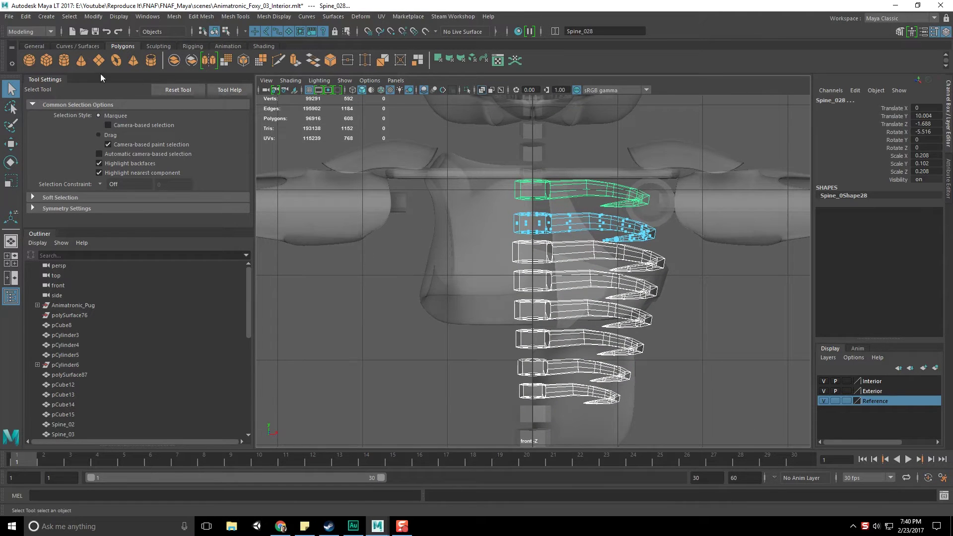
click(190, 59)
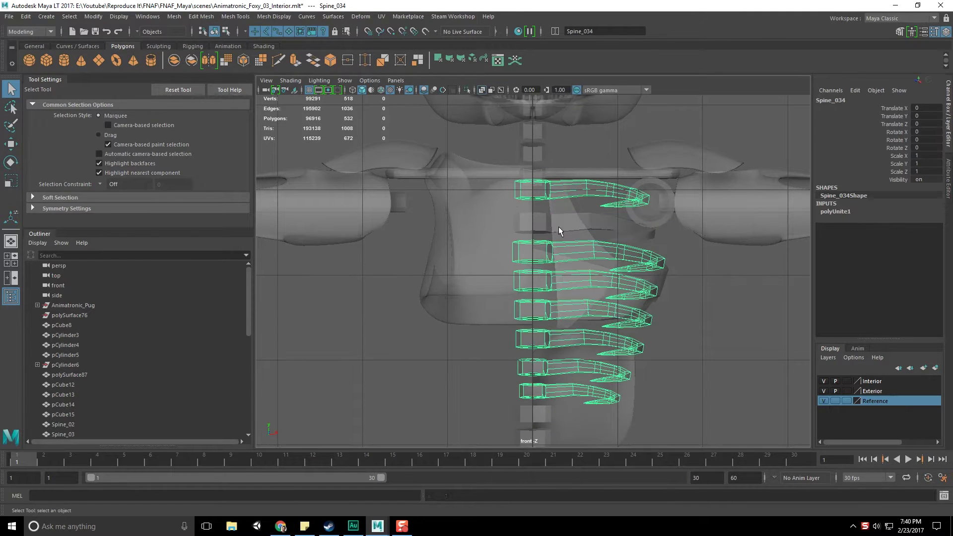
Step: Combine the left-out second rib from the top with the rib mesh
click(558, 227)
click(540, 220)
shift+click(543, 196)
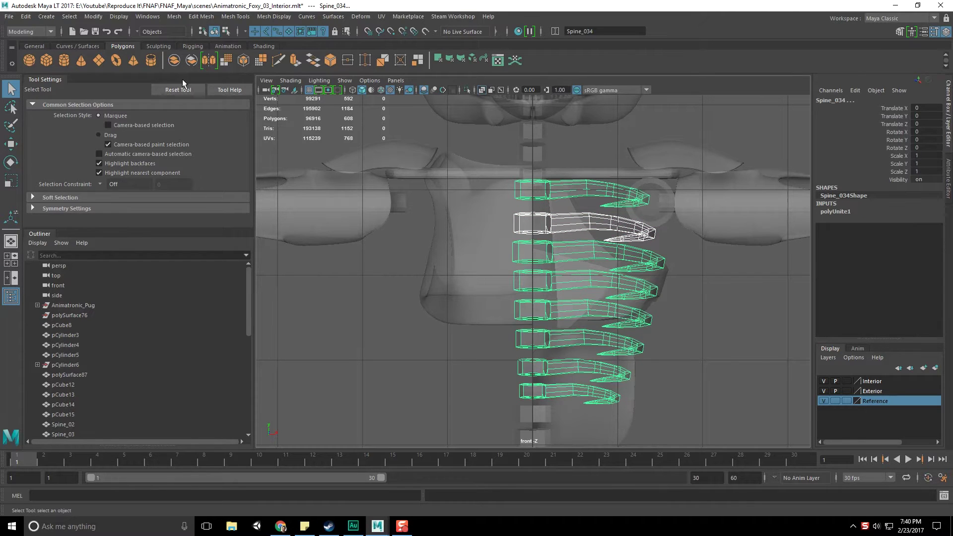
click(174, 60)
Step: Delete the faces of the combined rib mesh on the side of the centre line without ribs, and return to object selection
right_drag(550, 184, 557, 210)
key(F11)
drag(461, 142, 486, 293)
drag(537, 469, 531, 461)
key(Delete)
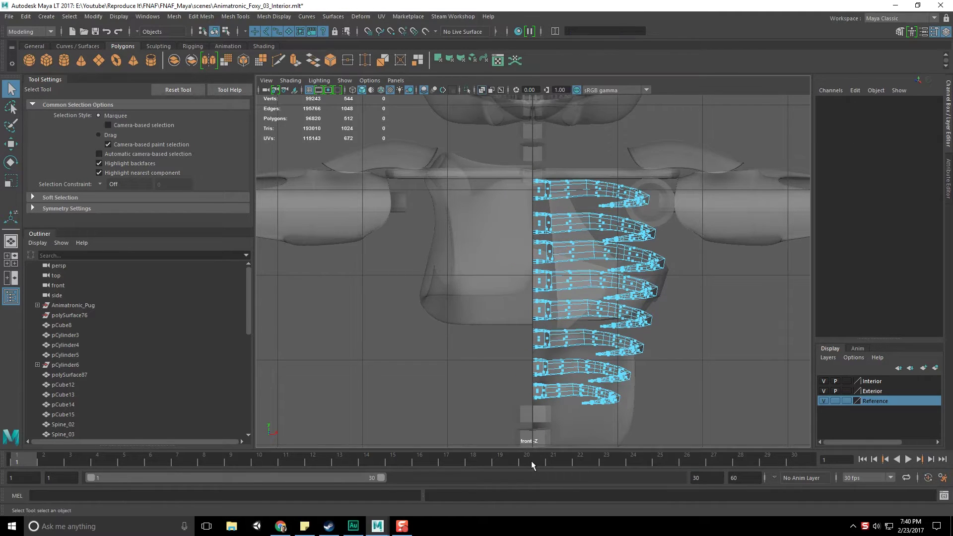
key(F8)
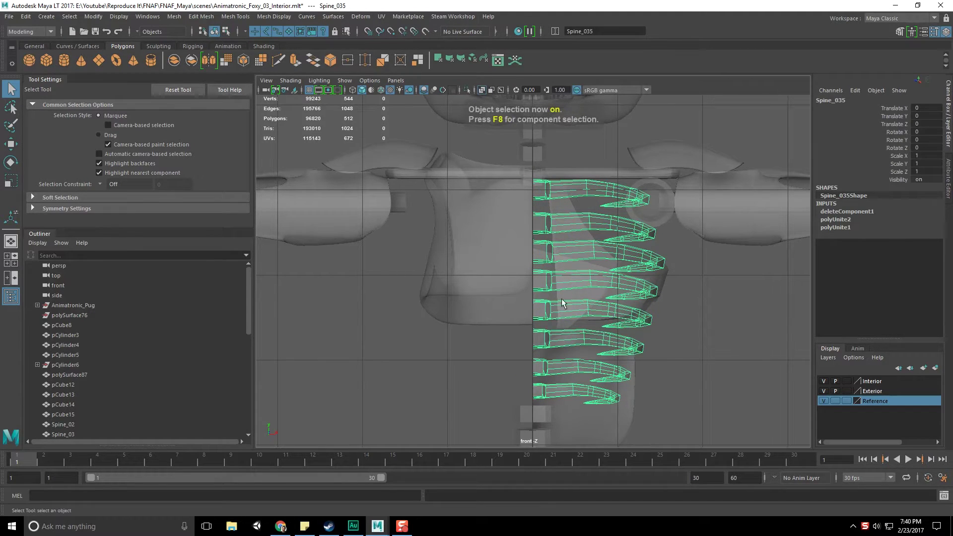
Step: Try mirroring the half rib cage across X about its bounding box with borders left unmerged, and undo it
shift+right_drag(545, 288, 593, 395)
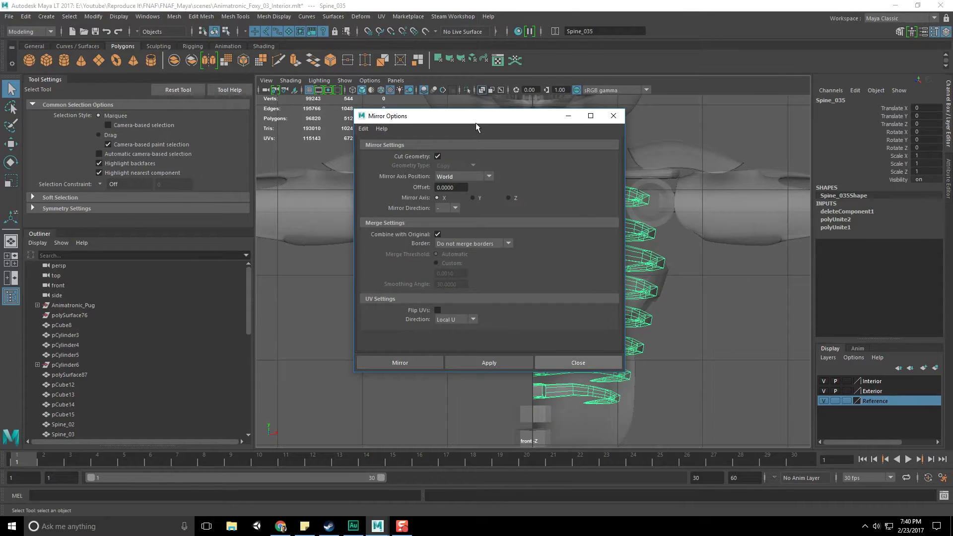
drag(476, 122, 675, 78)
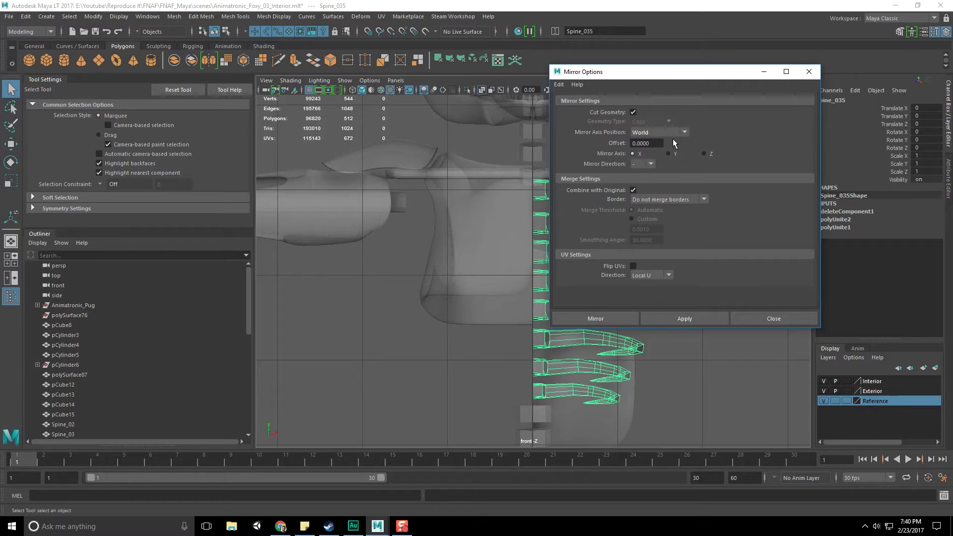
click(698, 316)
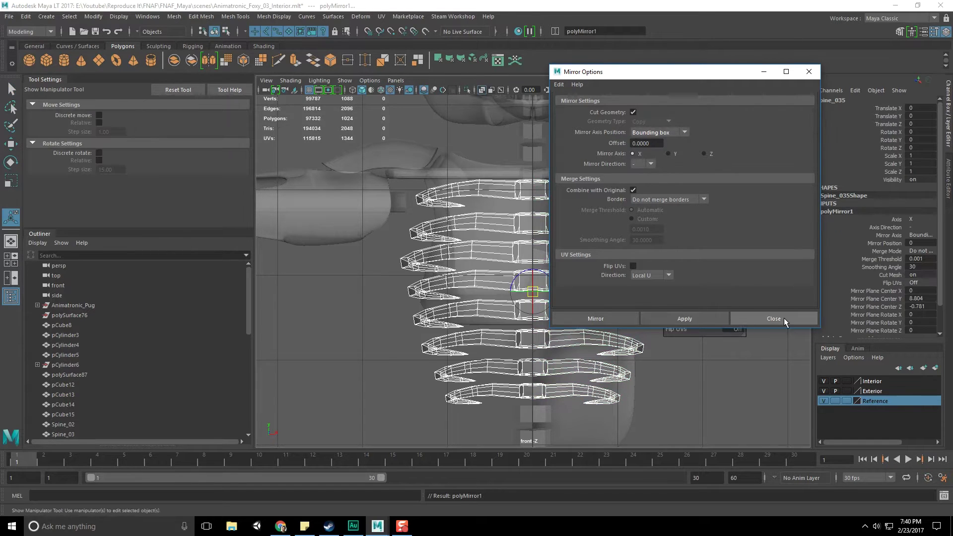
click(785, 318)
click(750, 384)
scroll(738, 402, up, 3)
scroll(738, 401, down, 5)
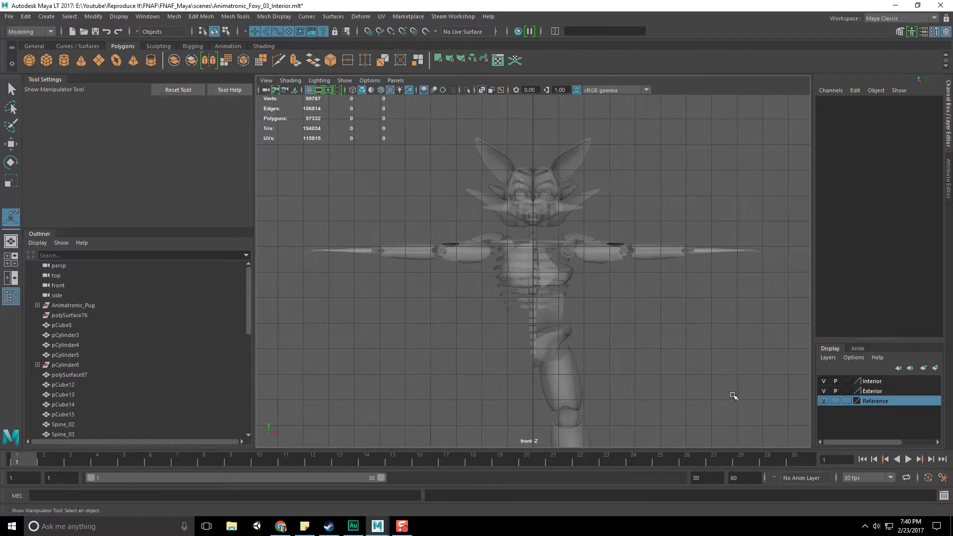
scroll(683, 326, up, 5)
key(ctrl+z)
key(ctrl+z)
Step: Mirror the half rib cage across X about its bounding box, combined with the original and with Merge border vertices
shift+right_click(527, 236)
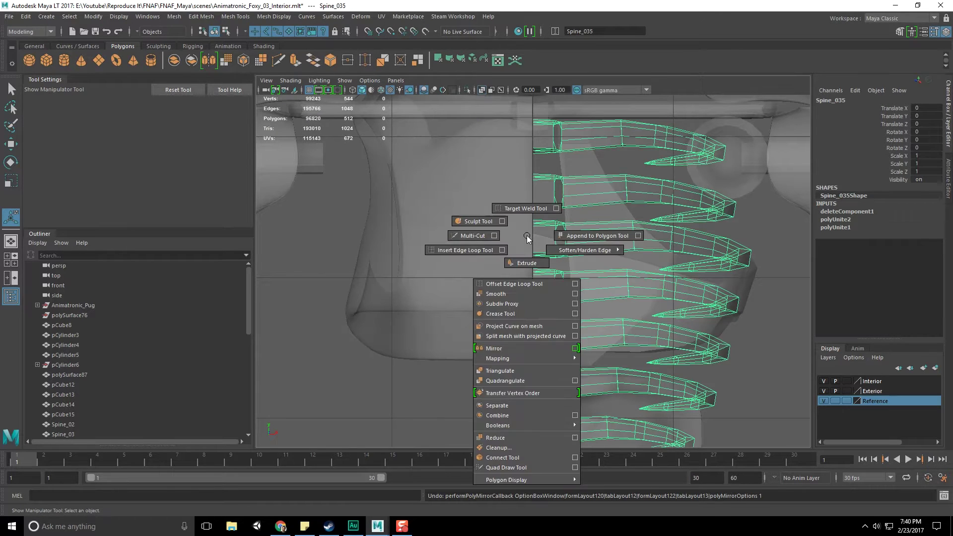
click(575, 349)
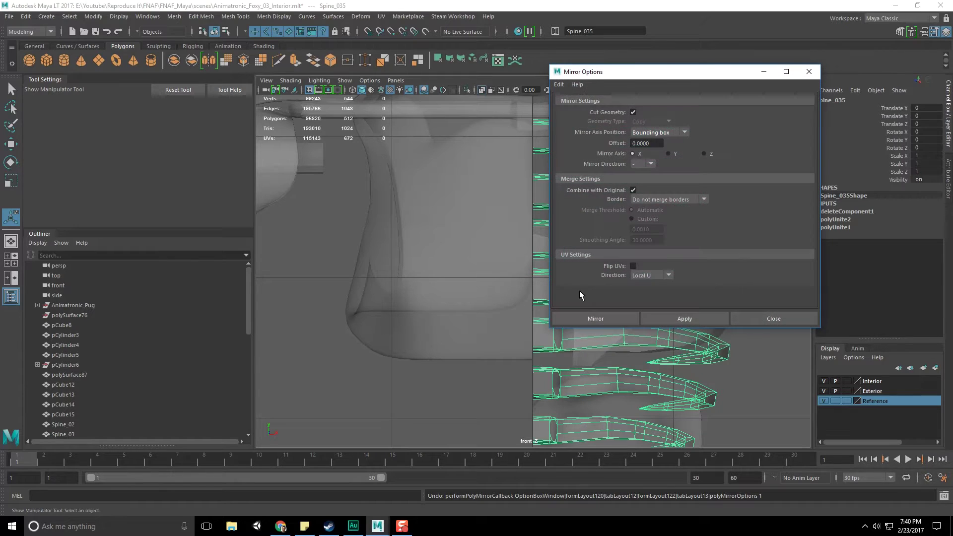
click(651, 200)
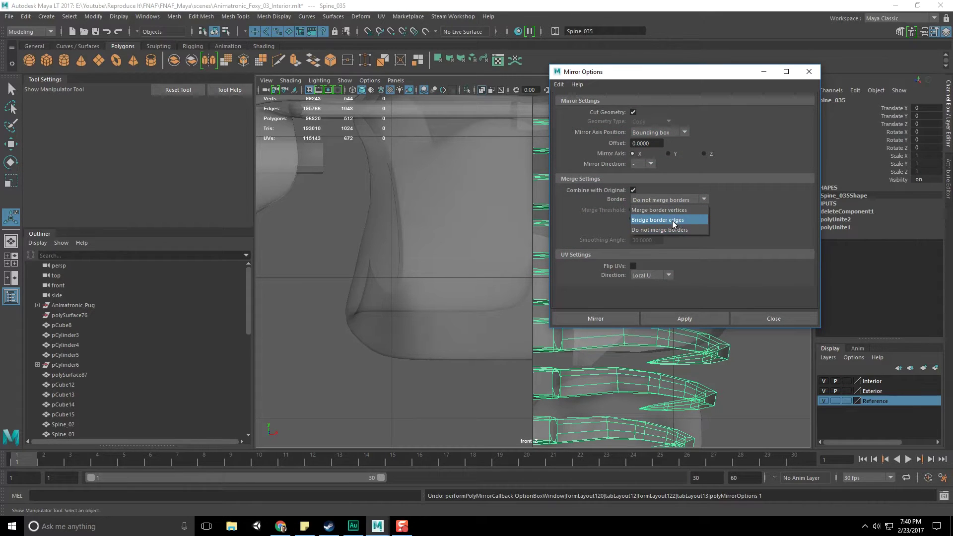
click(659, 210)
click(692, 314)
click(774, 316)
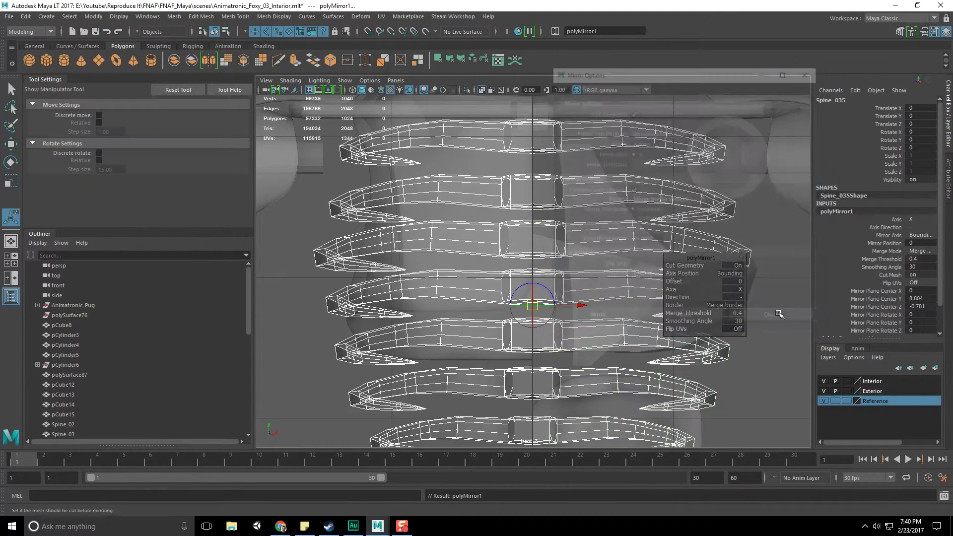
scroll(750, 345, down, 7)
key(space)
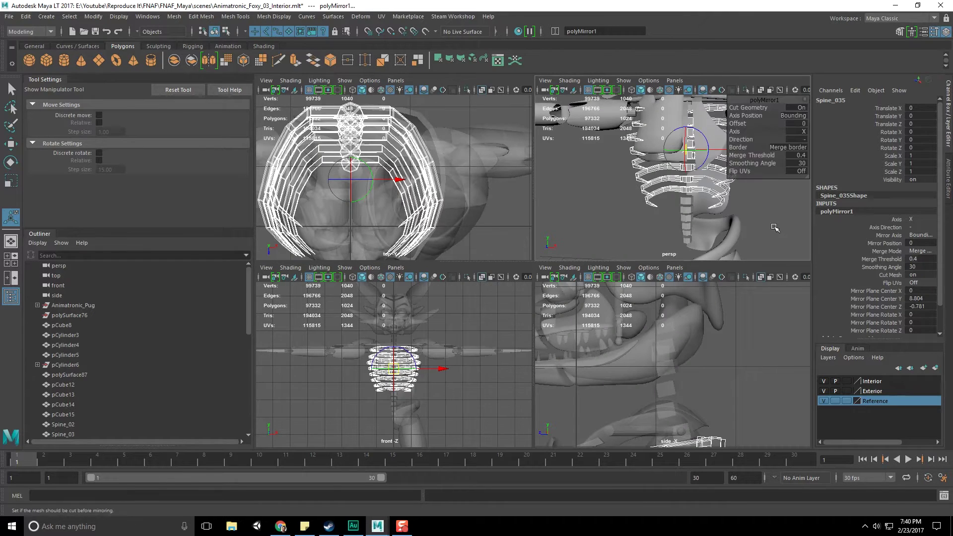
key(space)
key(q)
click(701, 287)
Step: Select the half chest plate in front of the ribs and switch it to vertex editing in the front view
alt+drag(701, 286, 372, 304)
click(554, 250)
alt+drag(553, 250, 532, 226)
key(space)
key(space)
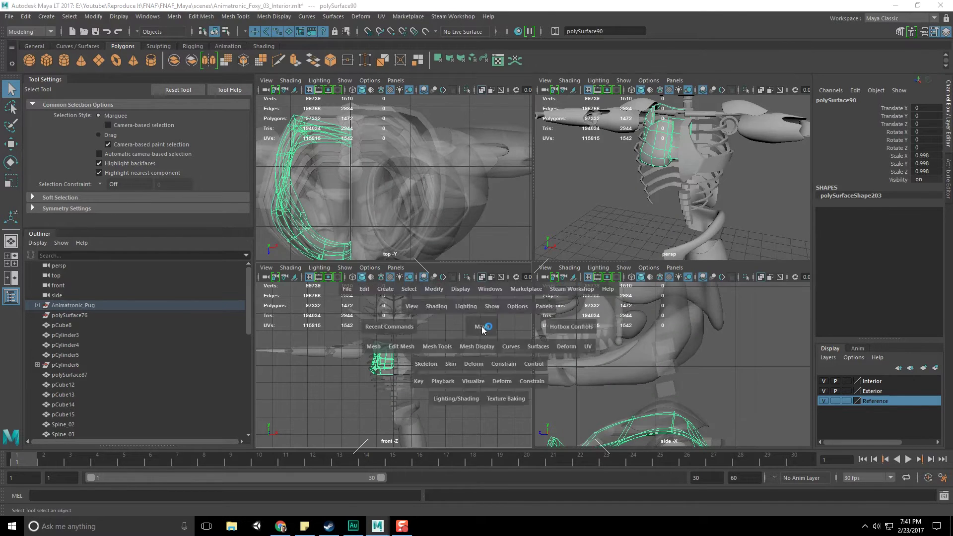
scroll(481, 326, up, 5)
right_drag(487, 252, 461, 254)
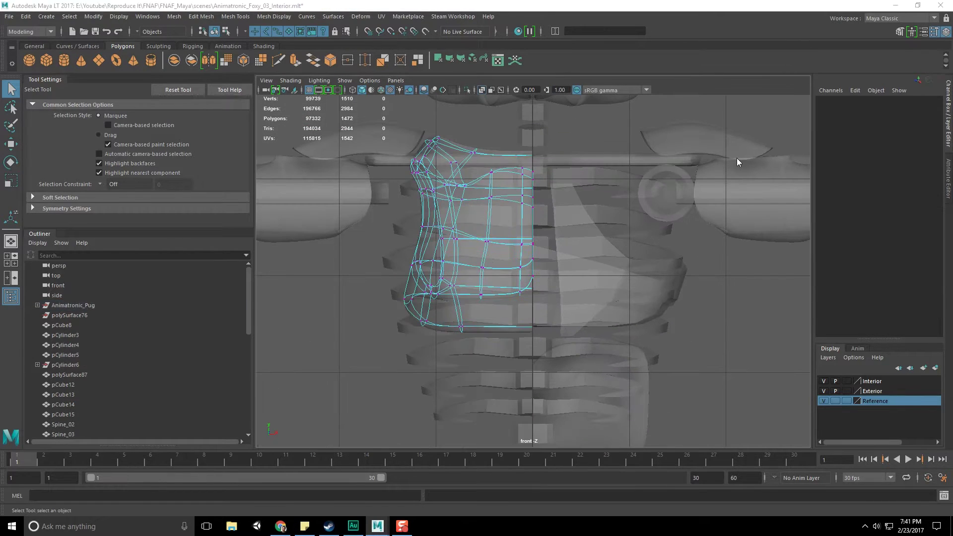
Step: Move individual vertices on the side and front of the chest plate in perspective to reshape it around the ribs
key(space)
key(space)
alt+drag(663, 177, 520, 251)
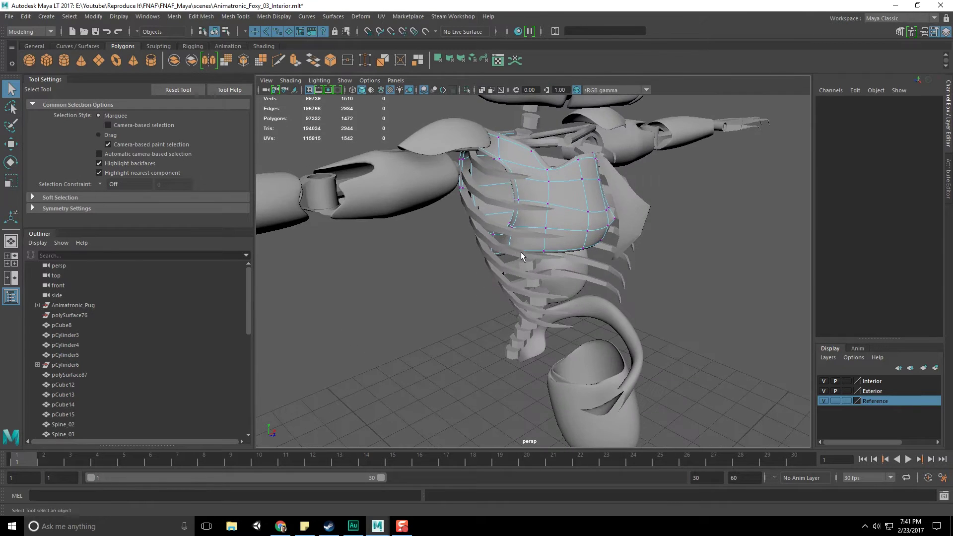
scroll(524, 243, up, 5)
alt+middle_drag(525, 240, 535, 296)
scroll(517, 268, down, 2)
drag(496, 226, 545, 254)
key(w)
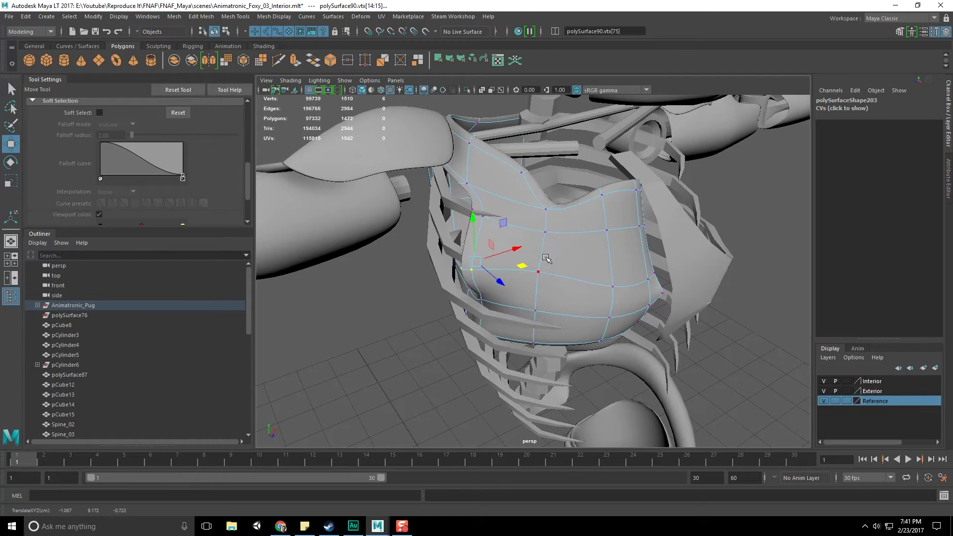
click(551, 275)
middle_drag(579, 273, 573, 277)
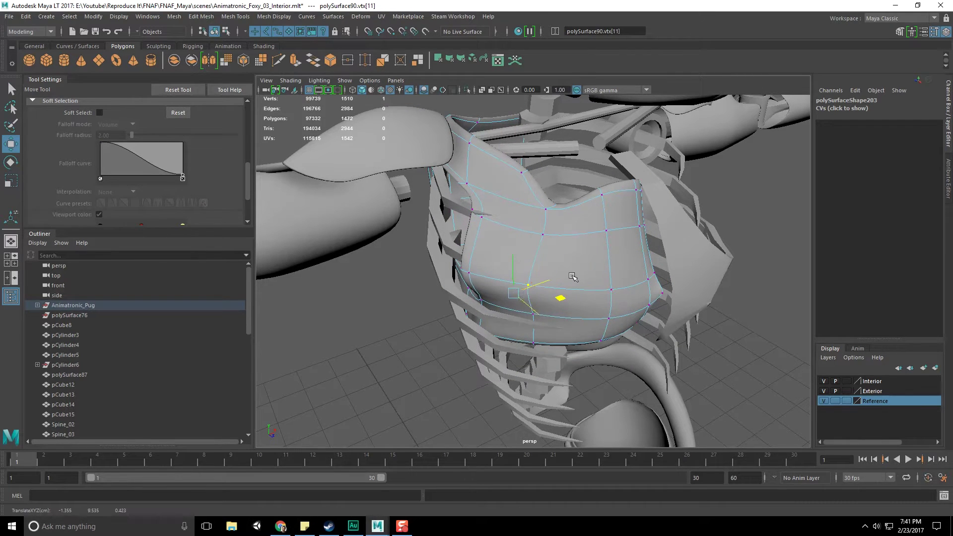
click(611, 288)
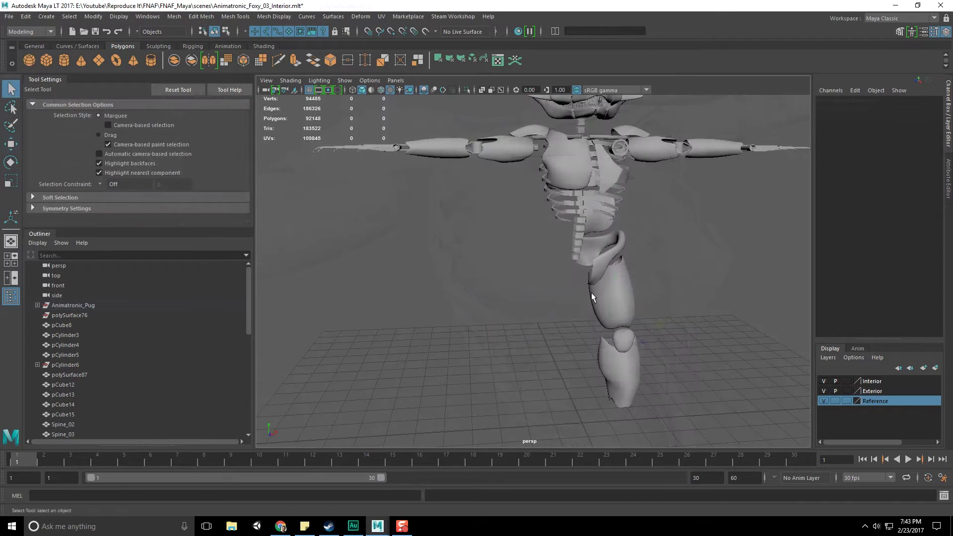
Step: Rotate the lowest spine vertebra to about 35° in X so it follows the pelvis curve
alt+drag(591, 292, 517, 337)
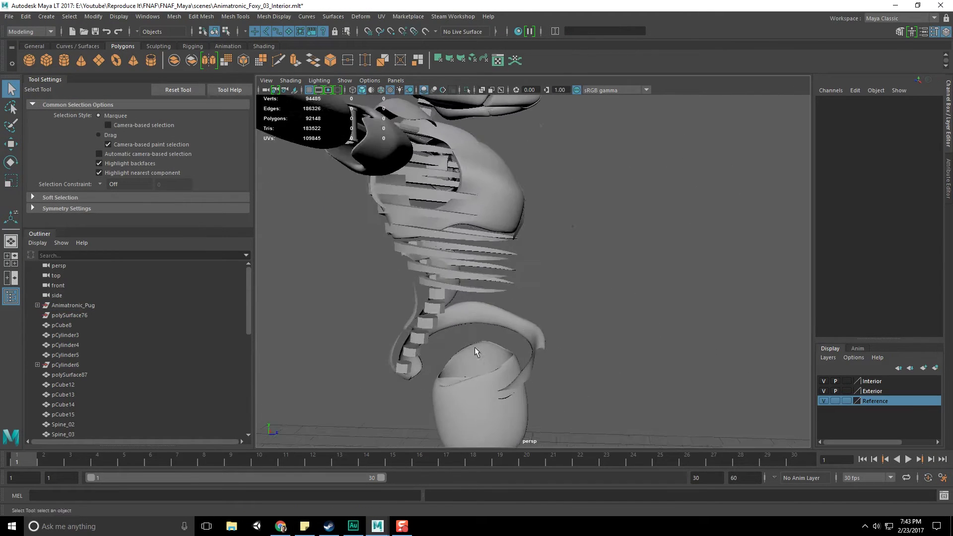
alt+middle_drag(475, 349, 525, 295)
scroll(524, 295, down, 8)
alt+drag(480, 307, 501, 275)
scroll(501, 297, up, 9)
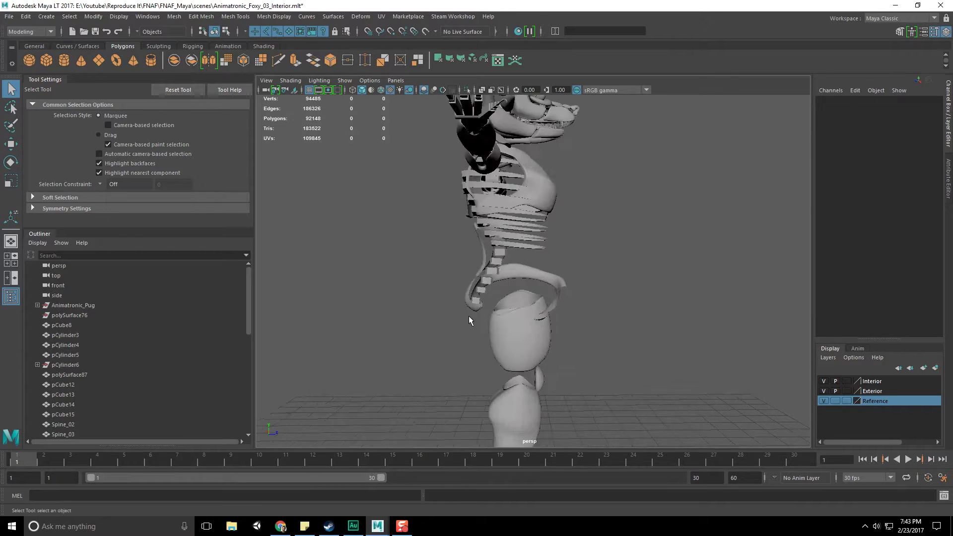
click(417, 331)
alt+drag(417, 331, 494, 338)
key(w)
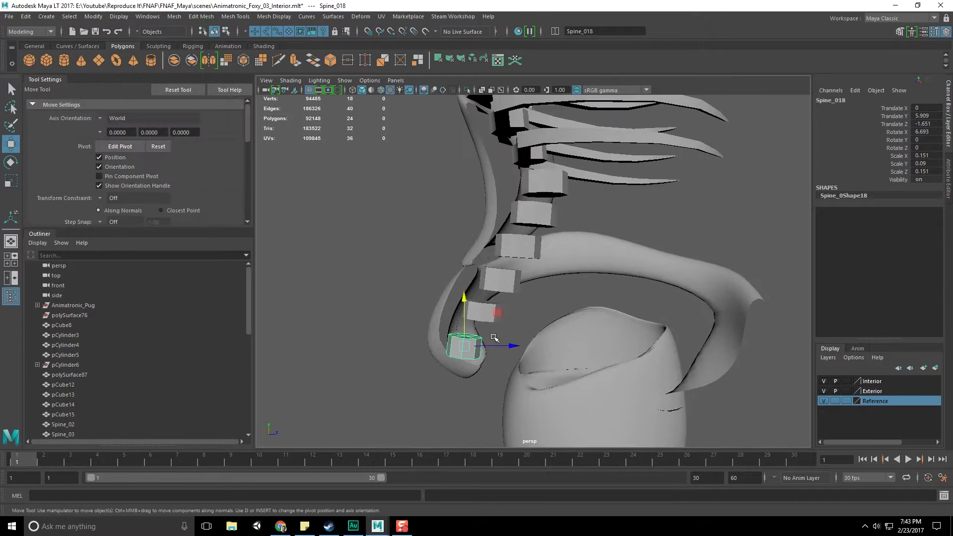
key(e)
drag(489, 305, 504, 328)
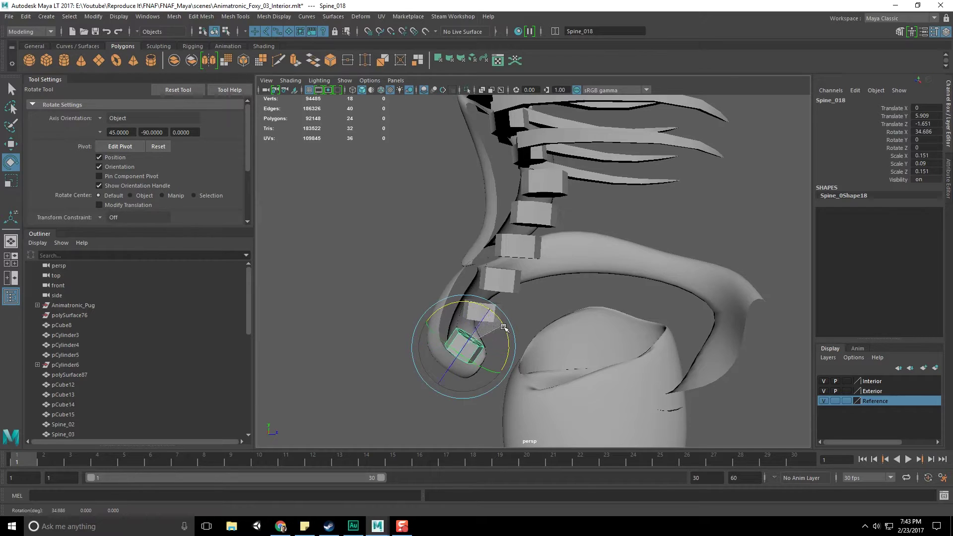
Step: Tilt the second and third vertebrae from the bottom of the spine to follow the same curve
click(551, 323)
click(489, 311)
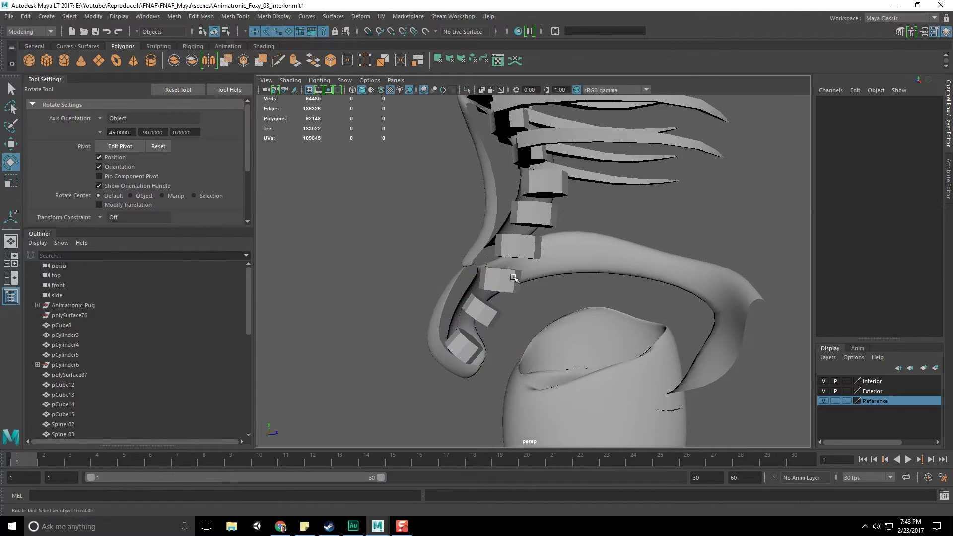
click(533, 248)
drag(536, 251, 546, 266)
click(607, 216)
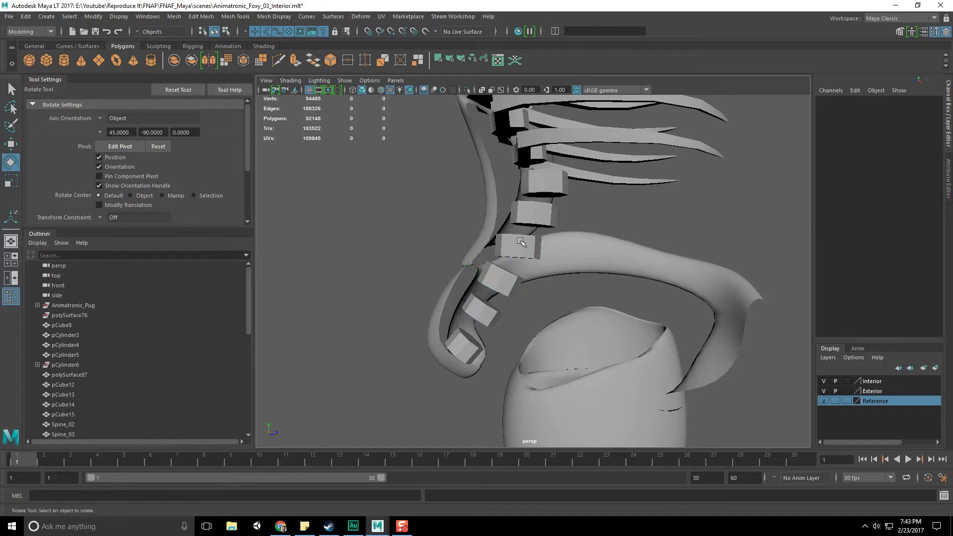
Step: Rotate the fourth vertebra from the bottom to about 19° in X and tilt the fifth one to continue the curve
click(523, 241)
drag(560, 258, 559, 272)
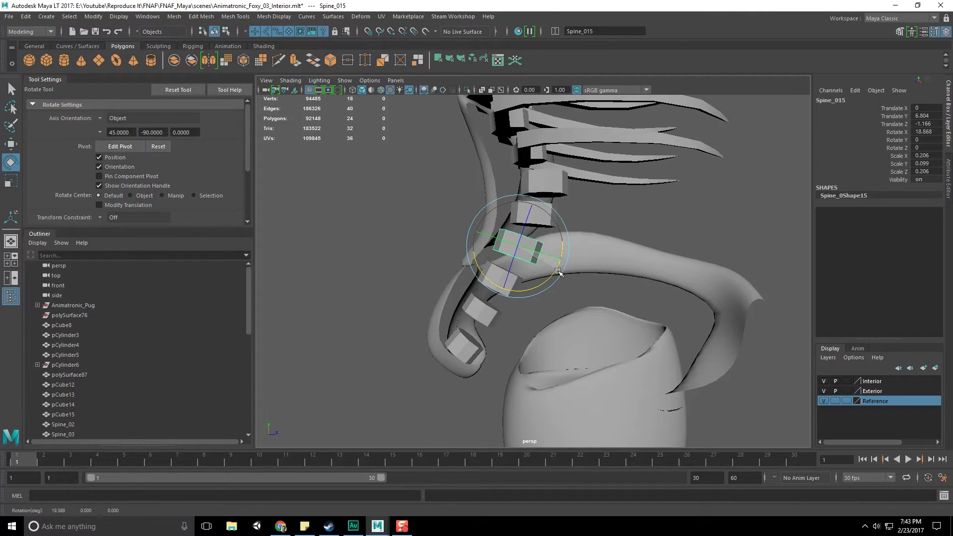
alt+middle_drag(583, 214, 586, 271)
click(573, 258)
click(555, 269)
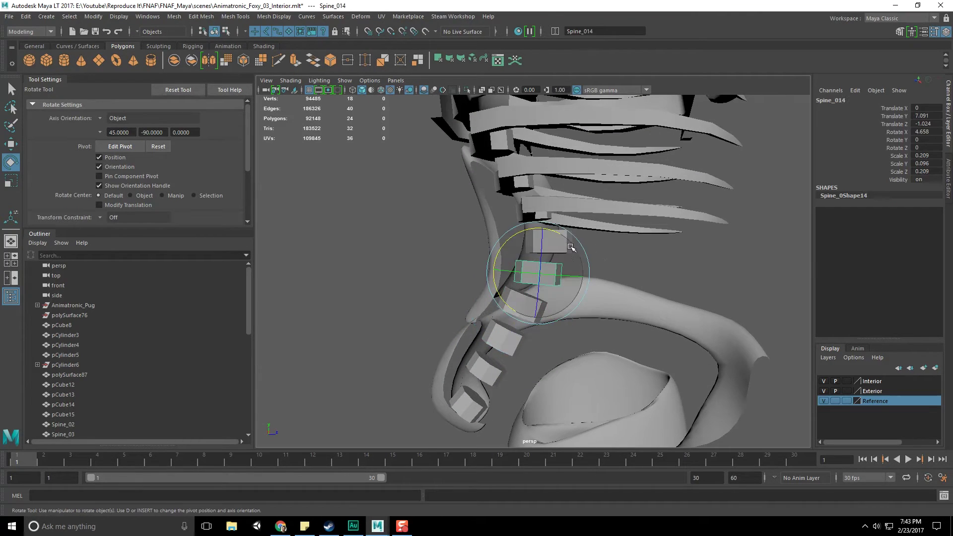
drag(552, 227, 561, 237)
click(595, 251)
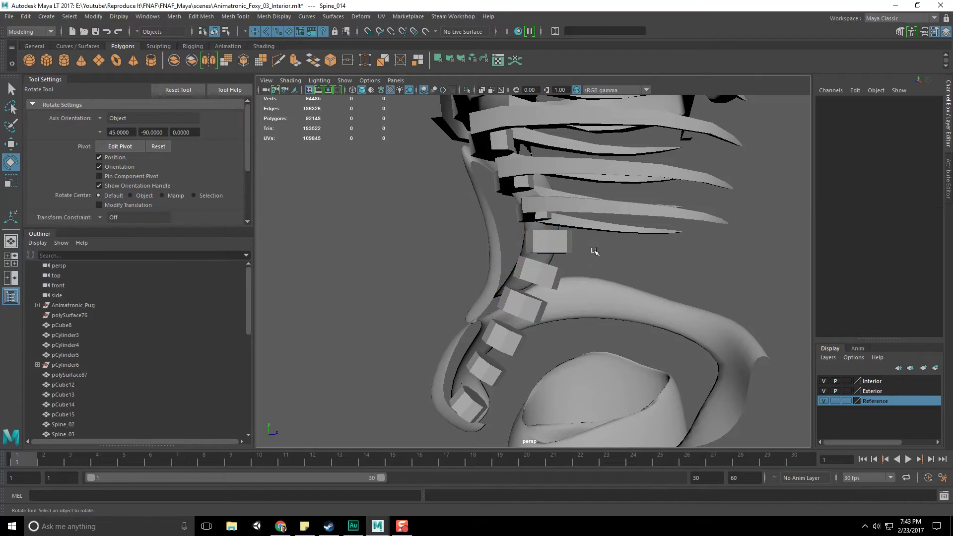
Step: Tilt the vertebra just below the lowest rib slightly, to about 4° in X
click(565, 240)
drag(570, 205, 572, 207)
key(w)
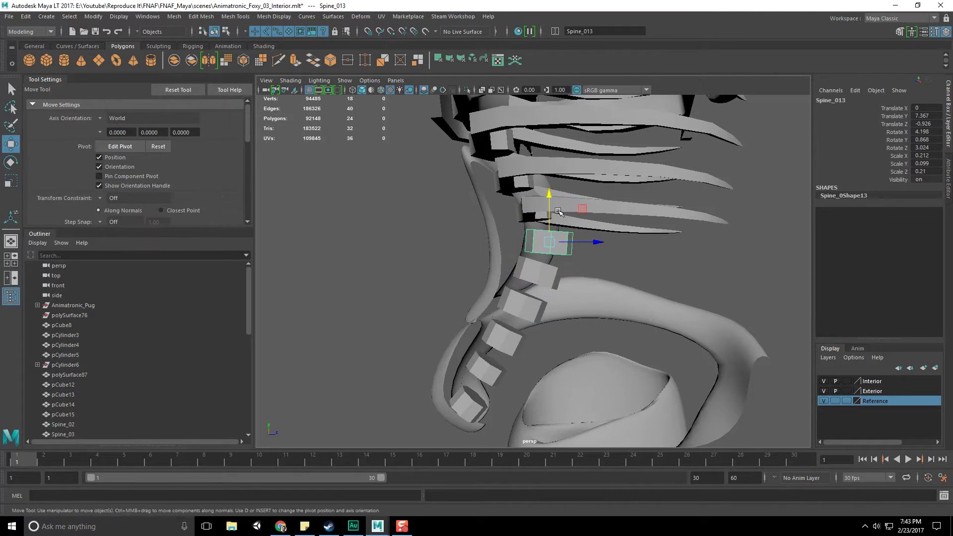
key(q)
click(623, 263)
Step: Rotate the lowest vertebra to about 53° in X and move it closer to the others, to about Y 6.03 and Z -1.72
alt+right_drag(623, 263, 557, 312)
alt+middle_drag(557, 312, 581, 242)
click(516, 303)
key(e)
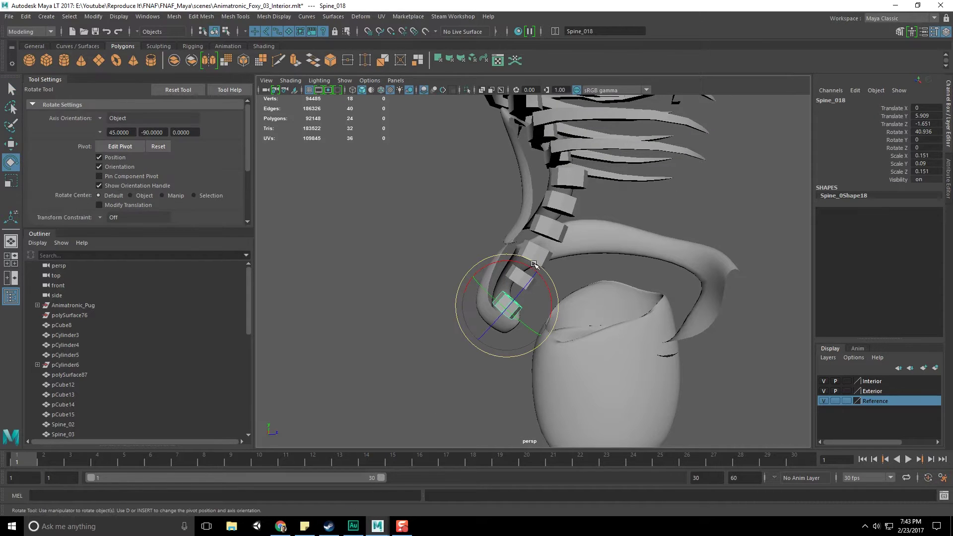
drag(534, 264, 534, 265)
key(w)
key(q)
key(w)
key(q)
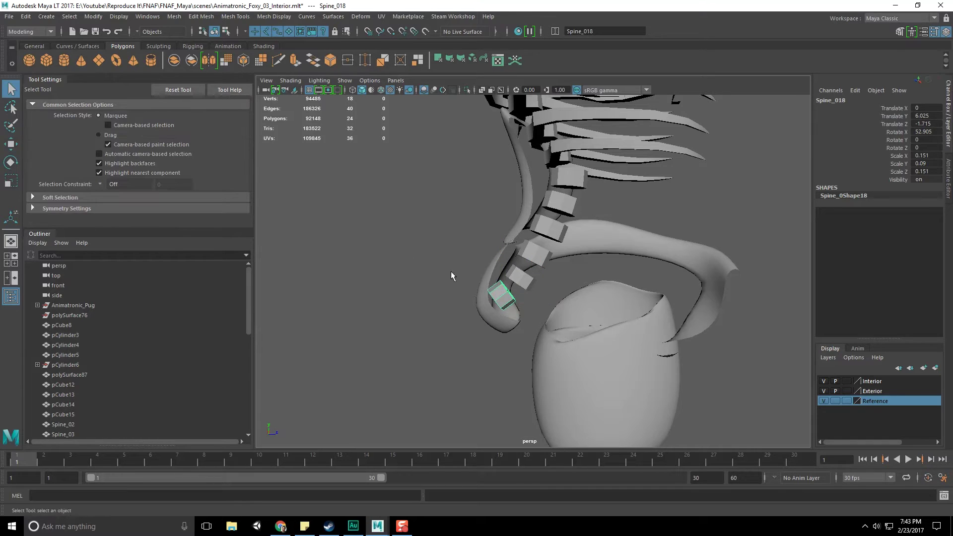
scroll(407, 296, down, 5)
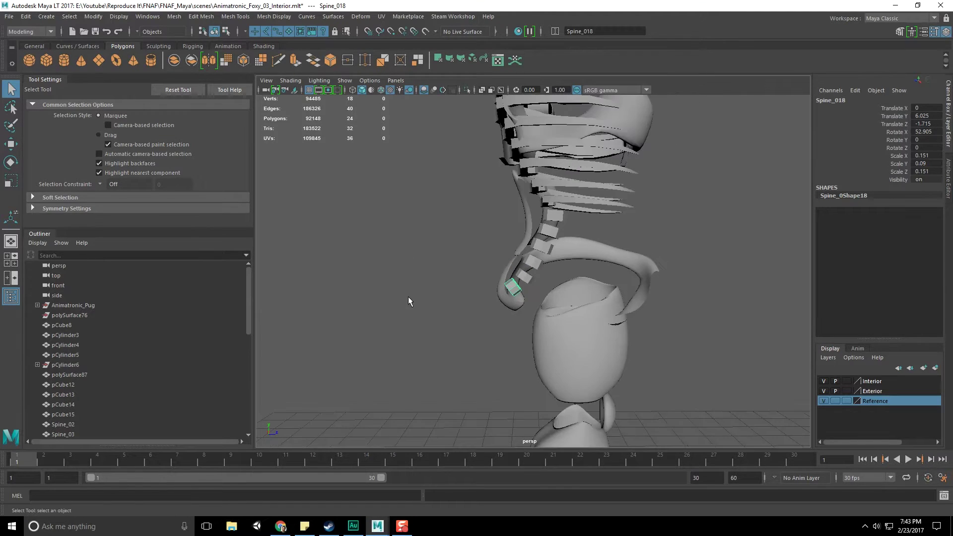
scroll(456, 297, up, 5)
scroll(501, 292, down, 5)
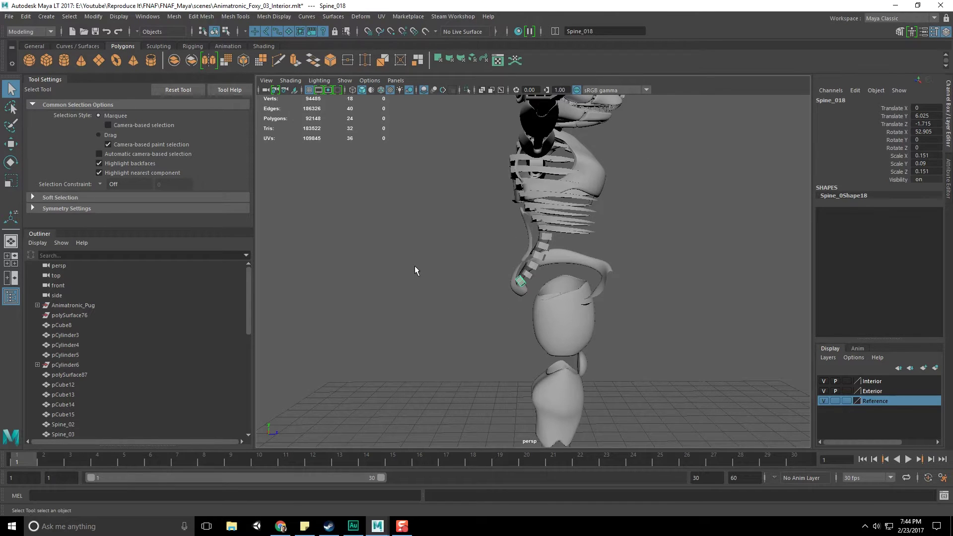
scroll(416, 268, up, 5)
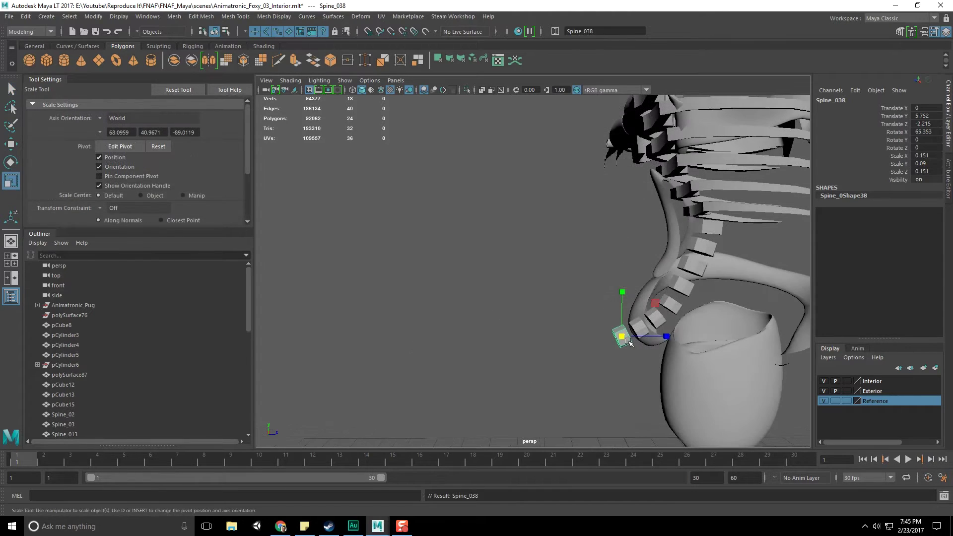
Step: Place the duplicated end vertebra at about Y 5.64, Z -2.43, rotate it to about 71° in X and shrink it to 0.138, 0.083, 0.138
drag(665, 339, 650, 331)
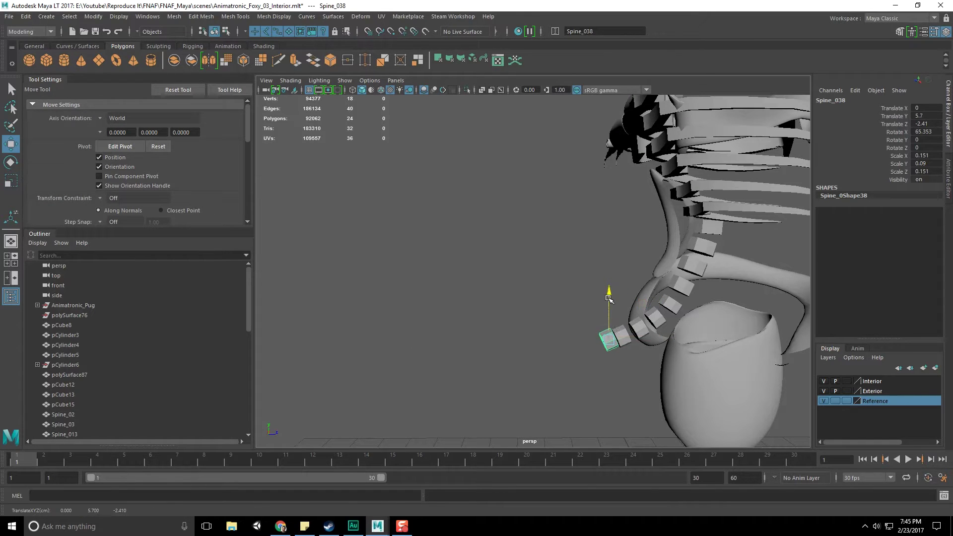
key(e)
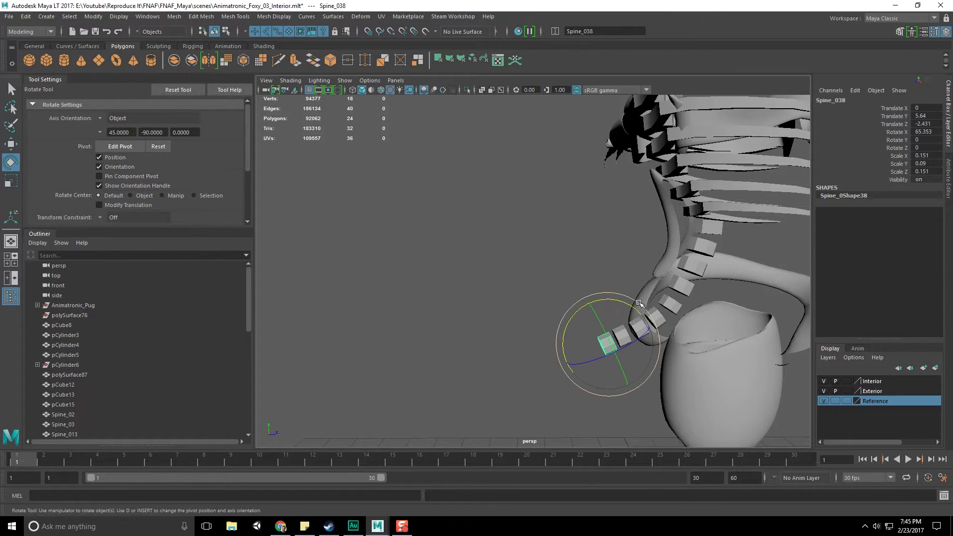
drag(625, 303, 621, 310)
key(r)
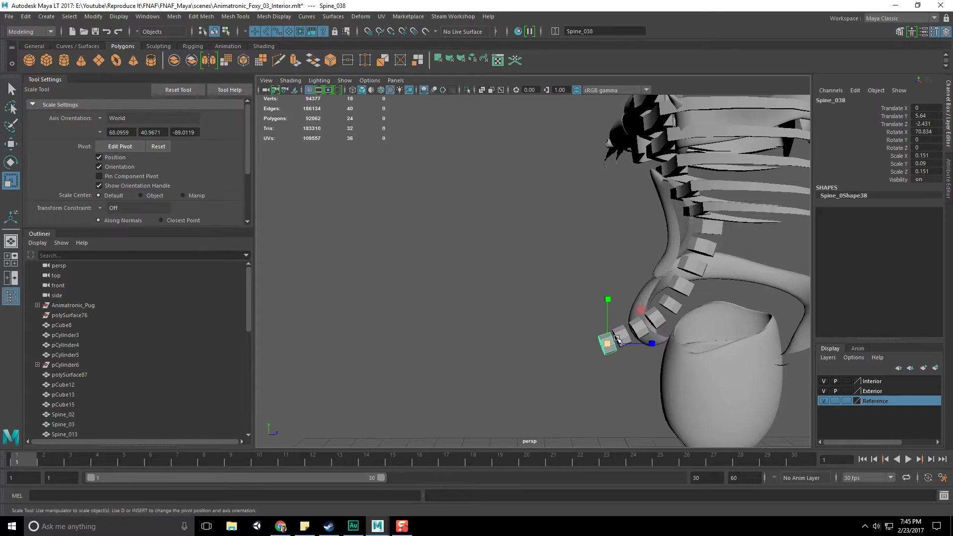
drag(609, 344, 613, 344)
key(w)
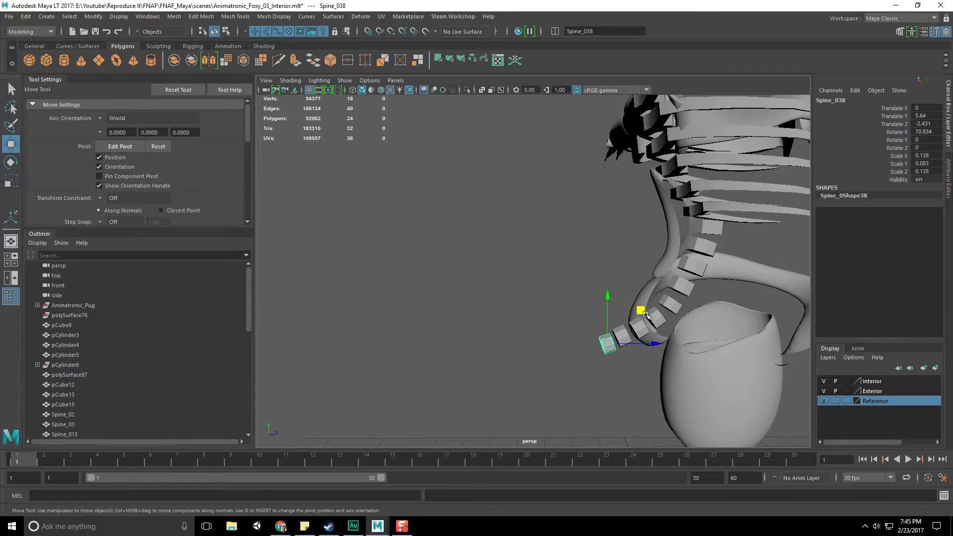
drag(646, 314, 645, 312)
Step: Duplicate the end vertebra repeatedly with the same transform to form a tapering tail that curls upward
key(shift+d)
key(shift+d)
key(shift+d)
key(shift+d)
key(shift+d)
key(shift+d)
key(shift+d)
key(shift+d)
key(shift+d)
key(shift+d)
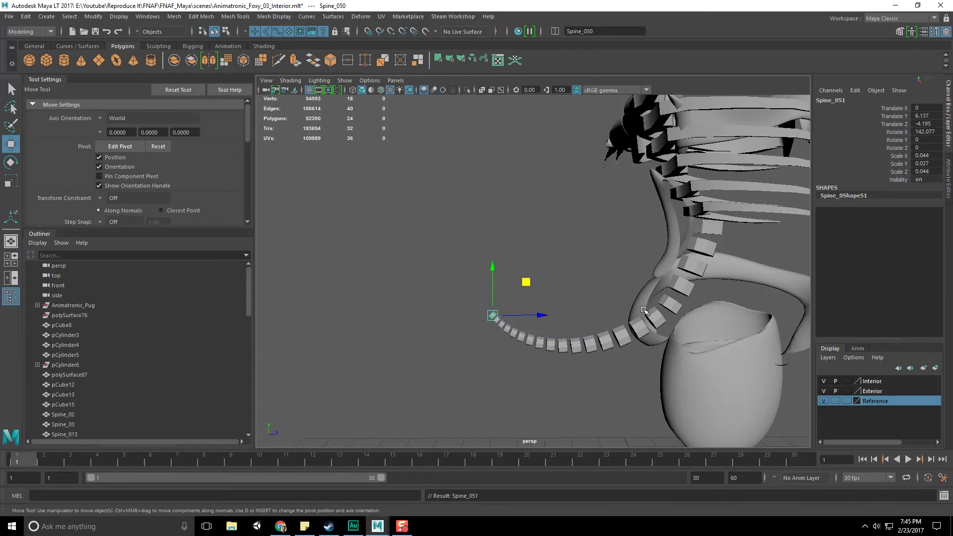
click(593, 299)
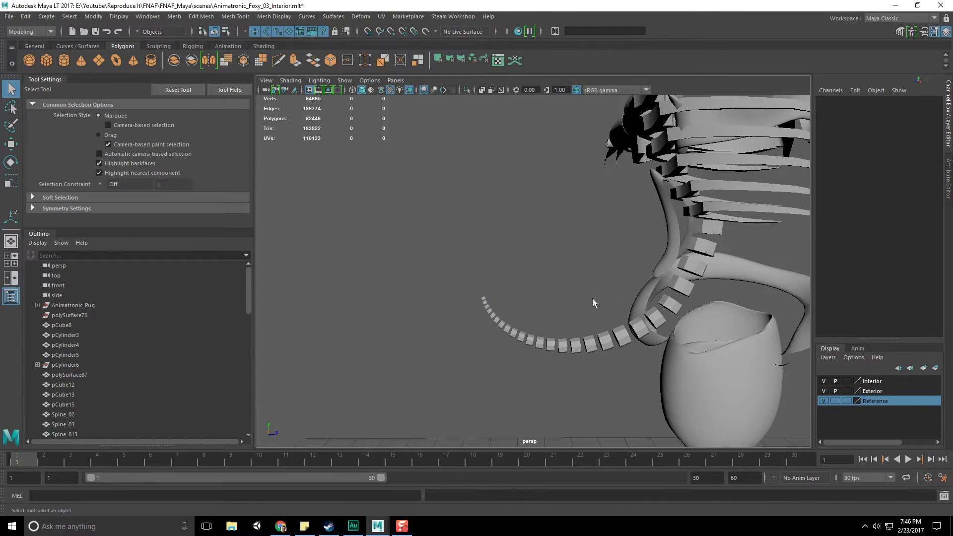
Step: Add a cube over the tail at about Y 5.71, Z -2.79 and delete its -X side face
scroll(594, 300, down, 5)
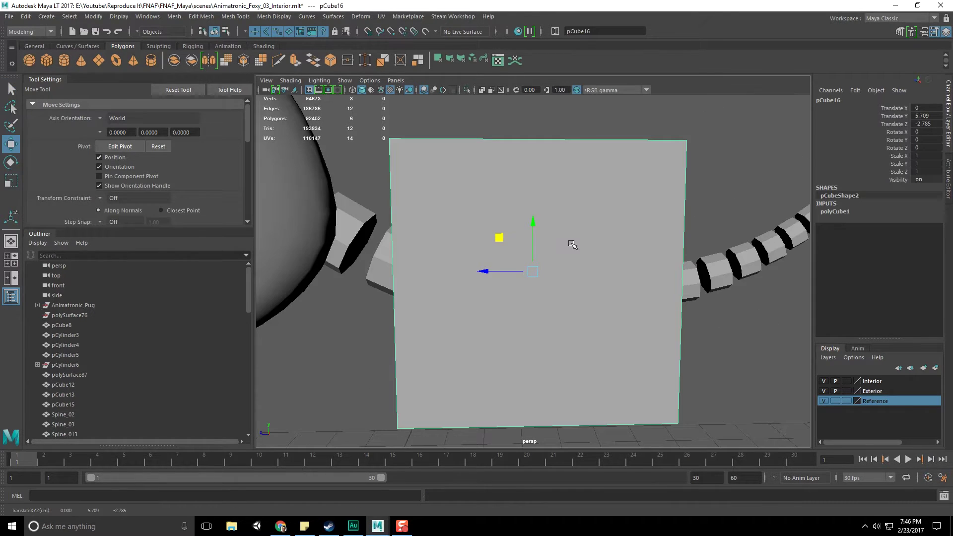
scroll(572, 244, down, 3)
mouse_move(592, 276)
alt+mouse_down()
mouse_move(694, 298)
mouse_move(604, 266)
alt+mouse_up()
shift+right_click(575, 226)
mouse_move(574, 226)
shift+right_down()
mouse_move(574, 251)
mouse_move(546, 241)
mouse_move(573, 228)
shift+right_up()
alt+drag(682, 238, 628, 250)
right_drag(592, 232, 594, 248)
alt+drag(603, 254, 595, 280)
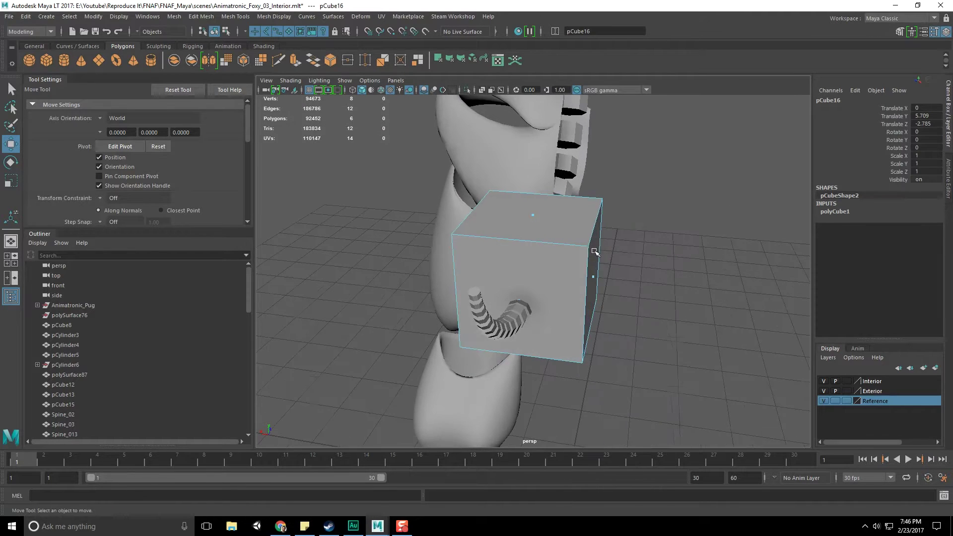
click(596, 280)
key(Delete)
Step: Snap the four vertices on the cube's open side to the tail's centre line, halving the cube's width
right_drag(572, 250, 539, 248)
alt+drag(538, 247, 568, 245)
drag(566, 170, 663, 435)
alt+drag(622, 341, 584, 321)
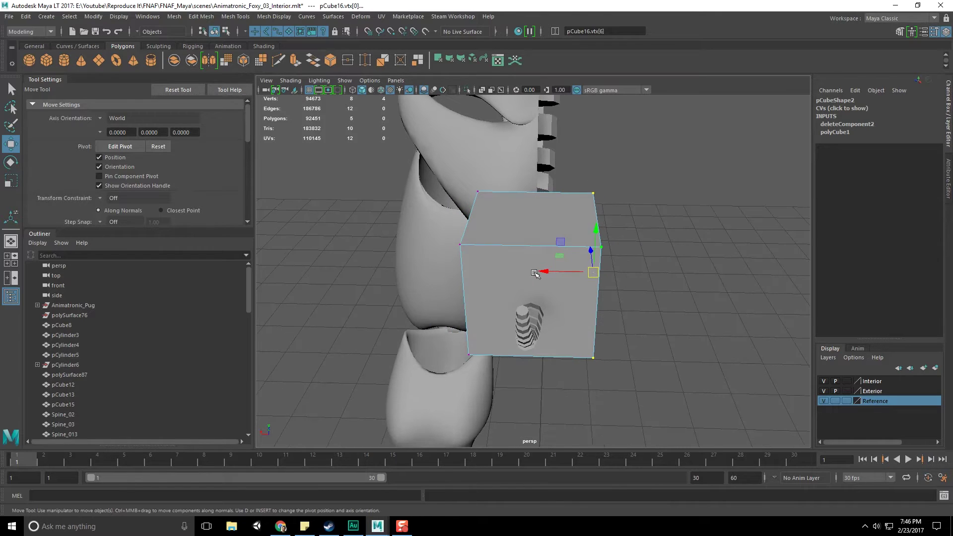
alt+right_drag(534, 273, 533, 395)
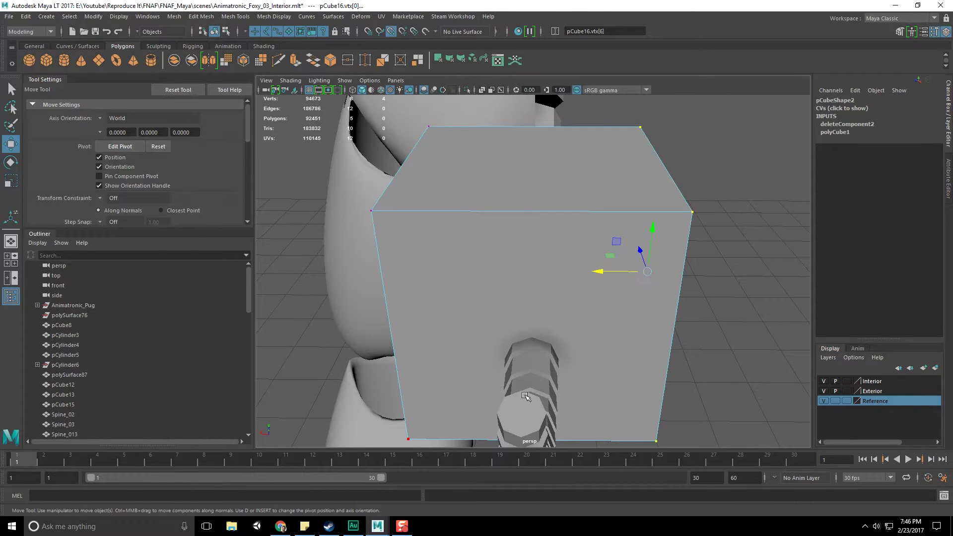
middle_drag(525, 395, 521, 396)
Step: Move the half cube's front vertices up toward the tail base and raise its rear vertices
alt+drag(598, 343, 537, 338)
alt+drag(550, 292, 605, 277)
drag(588, 316, 641, 272)
drag(375, 180, 486, 388)
alt+drag(485, 388, 546, 411)
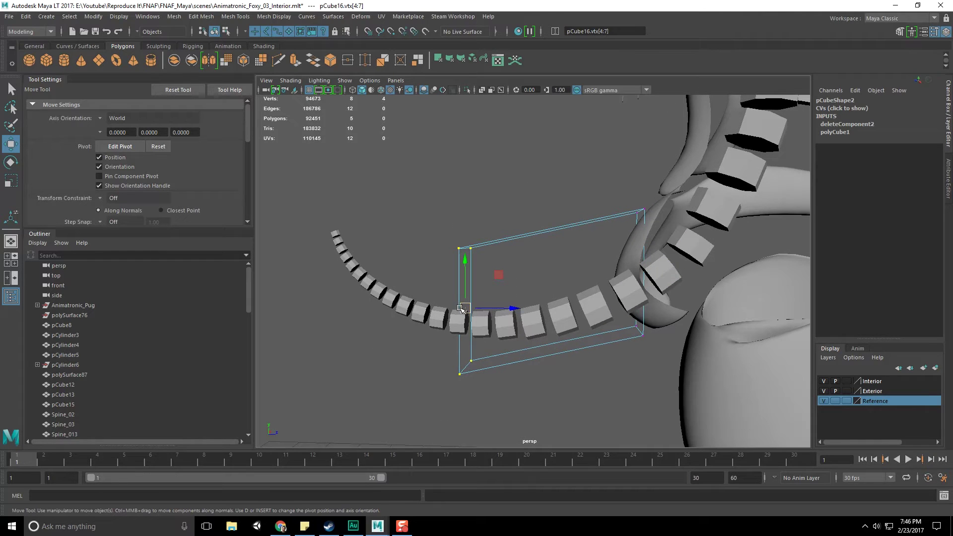
drag(498, 275, 541, 213)
Step: Group all tail vertebrae from the lowest spine vertebra to the tip, leaving the half cube out
click(633, 296)
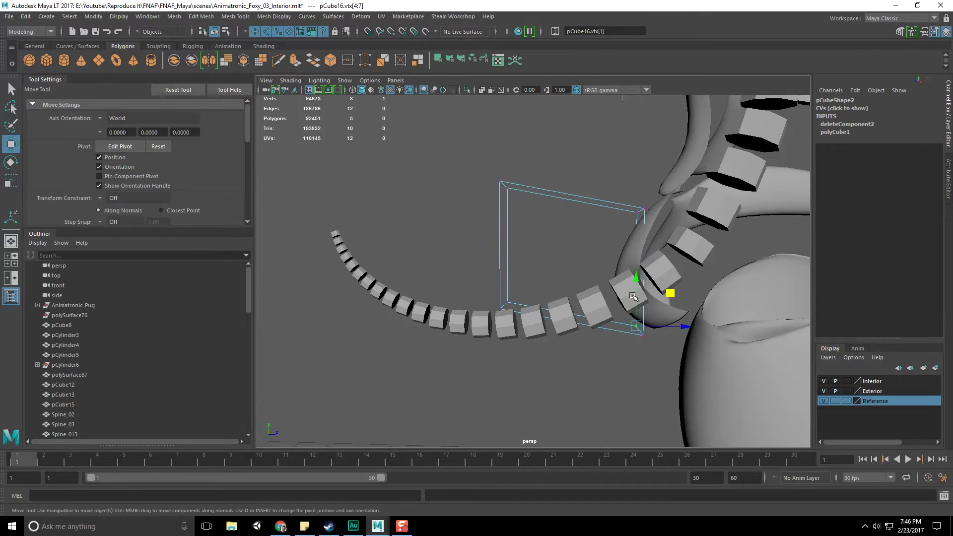
key(q)
key(F8)
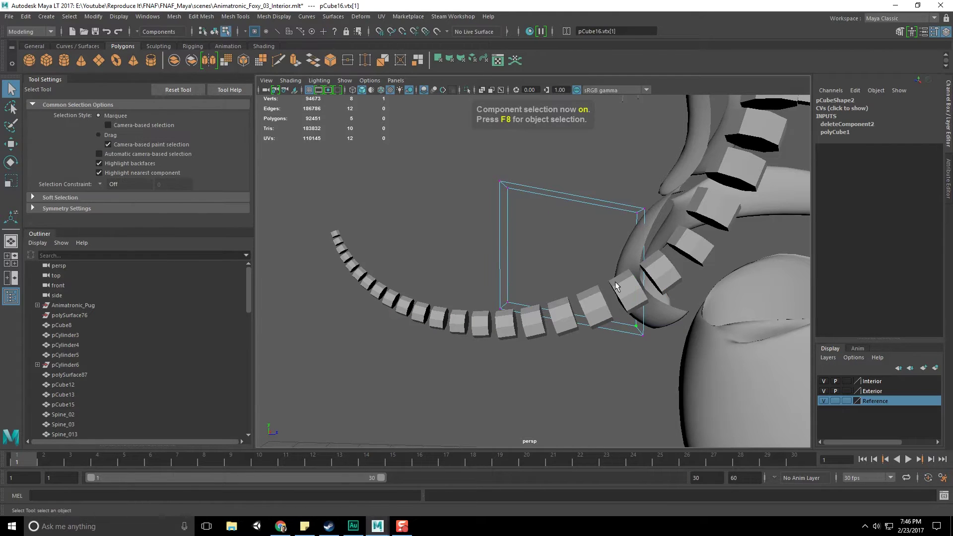
click(619, 297)
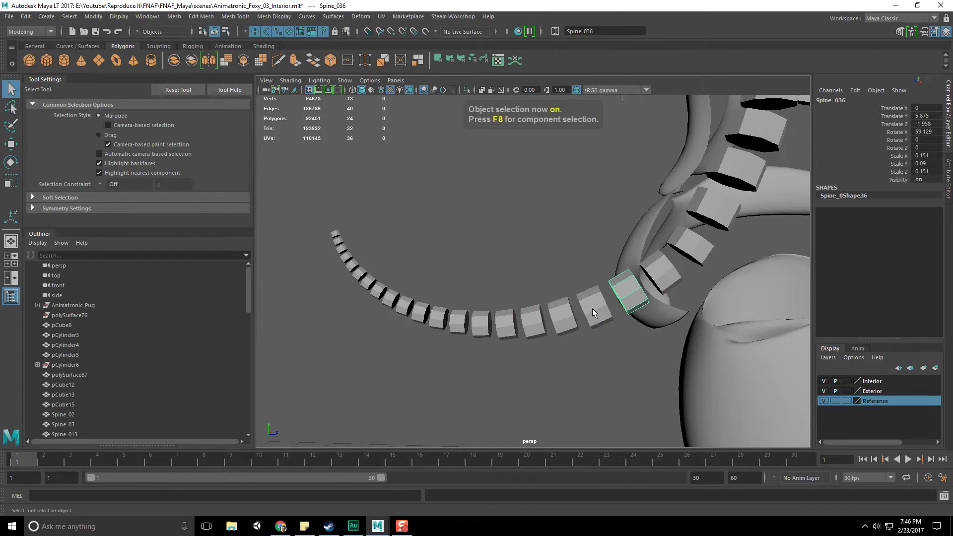
drag(278, 188, 531, 368)
alt+drag(530, 367, 614, 338)
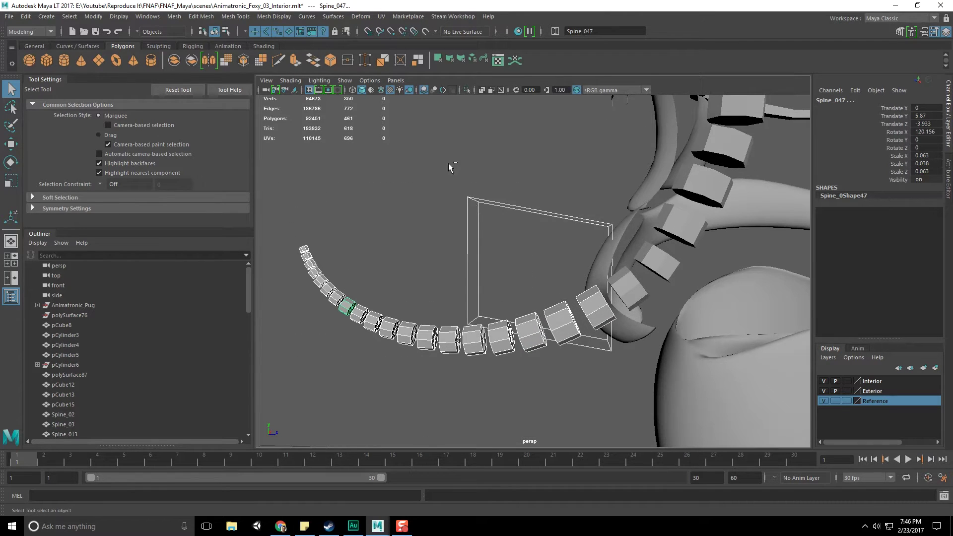
ctrl+drag(448, 164, 502, 218)
alt+middle_drag(589, 292, 577, 291)
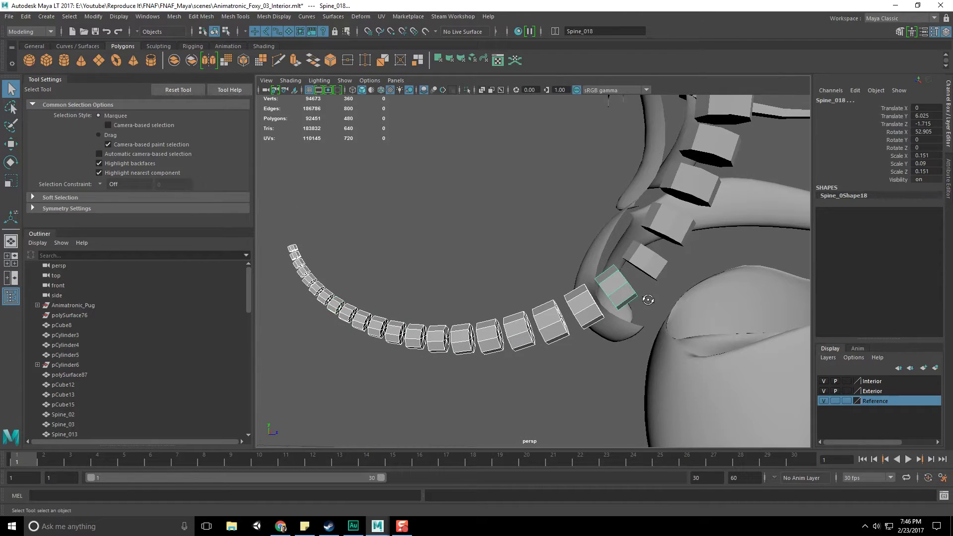
key(w)
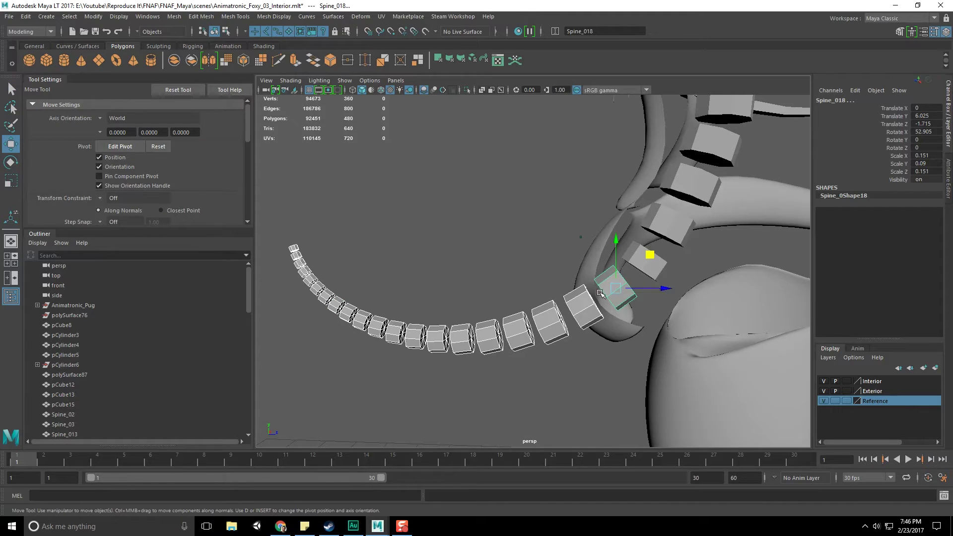
key(ctrl+g)
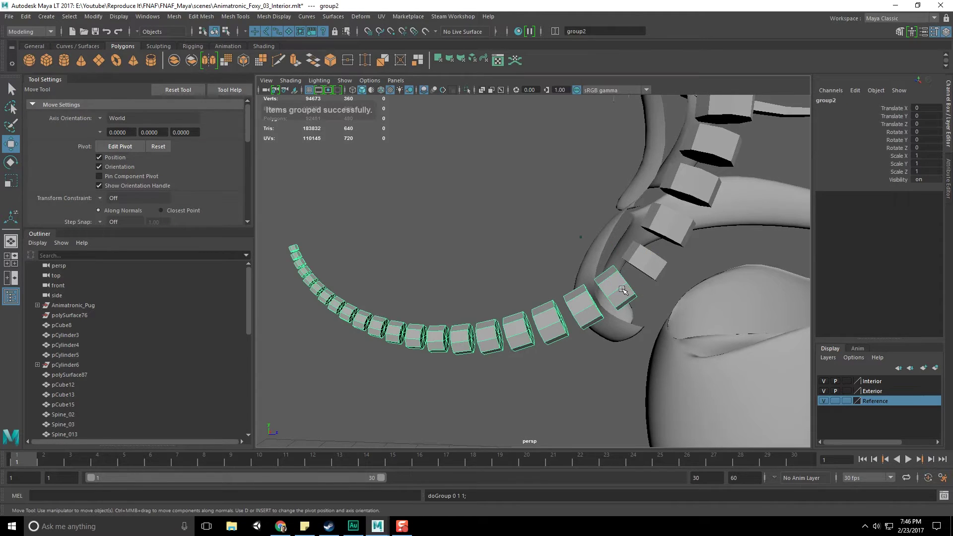
Step: Snap the tail group's pivot to a vertex of the vertebrae at the tail base
key(d)
key(v)
middle_drag(630, 293, 624, 292)
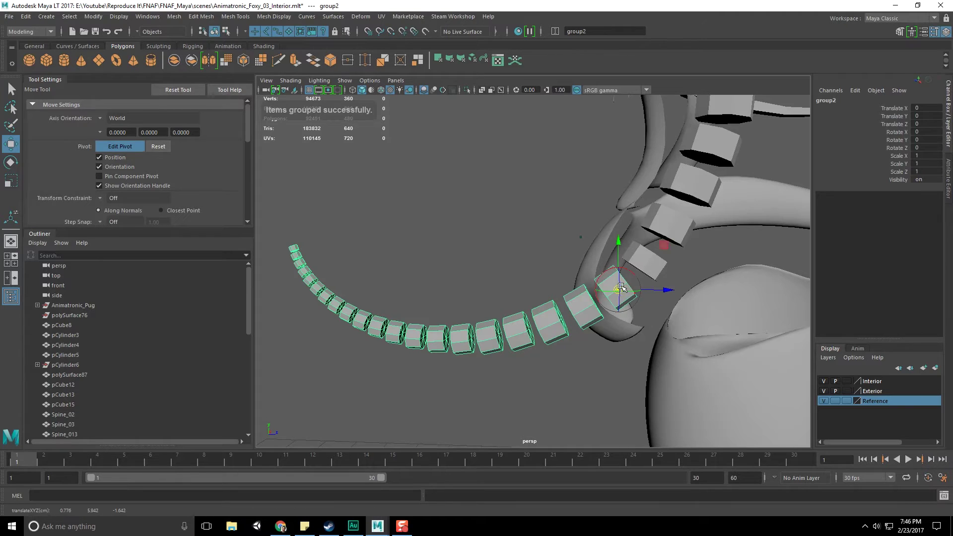
alt+drag(635, 297, 595, 311)
key(d)
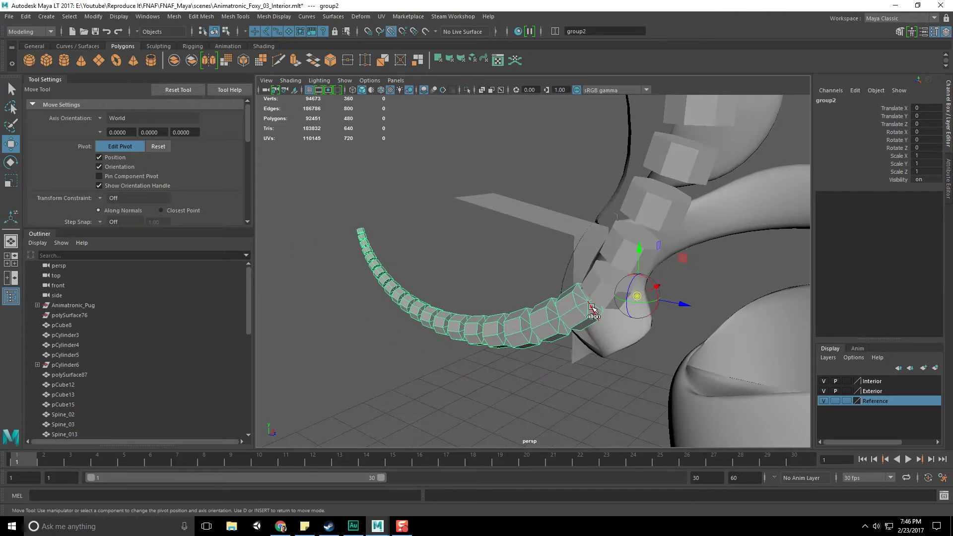
key(v)
middle_drag(593, 311, 588, 306)
scroll(583, 316, down, 2)
scroll(525, 317, down, 3)
Step: Scale the tail group up from its base pivot to make the tail longer and thicker
alt+drag(489, 320, 523, 320)
key(e)
key(r)
drag(600, 285, 651, 285)
drag(577, 242, 653, 270)
key(q)
Step: Stretch the half cube along the tail by moving its rear vertices back to about Z -6.78, near the tail tip
click(506, 241)
click(517, 273)
alt+drag(517, 273, 598, 276)
scroll(586, 292, up, 5)
alt+middle_drag(584, 293, 594, 279)
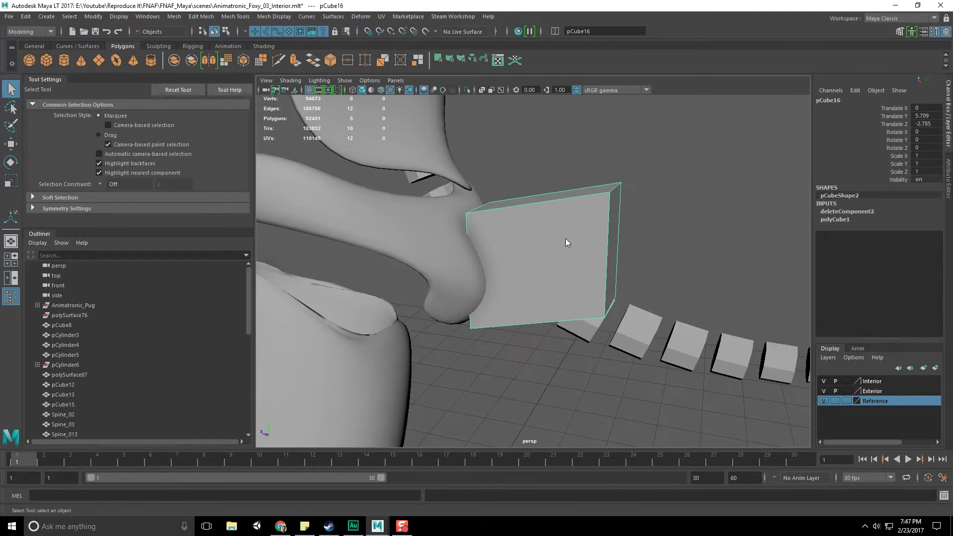
right_drag(565, 239, 532, 235)
drag(549, 162, 632, 351)
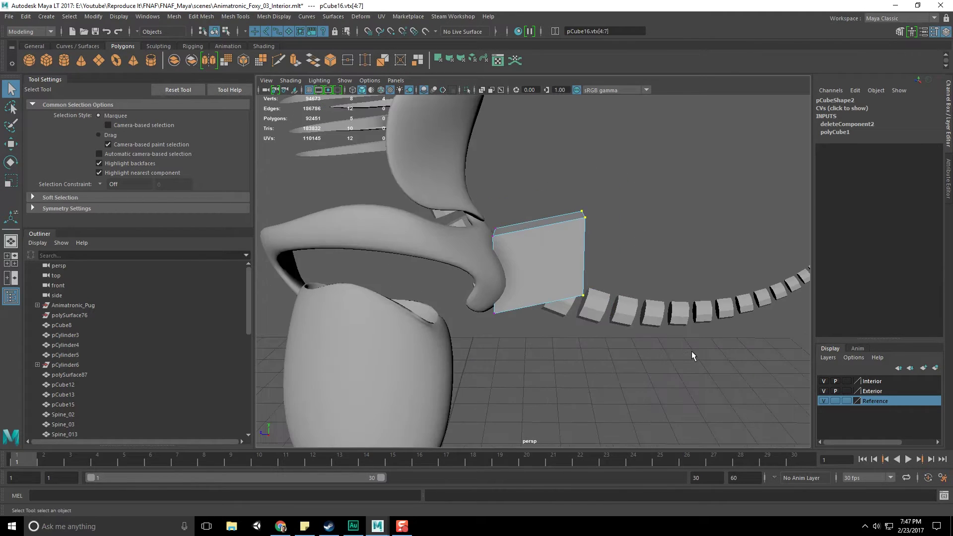
alt+drag(694, 355, 475, 240)
key(w)
middle_drag(399, 216, 645, 235)
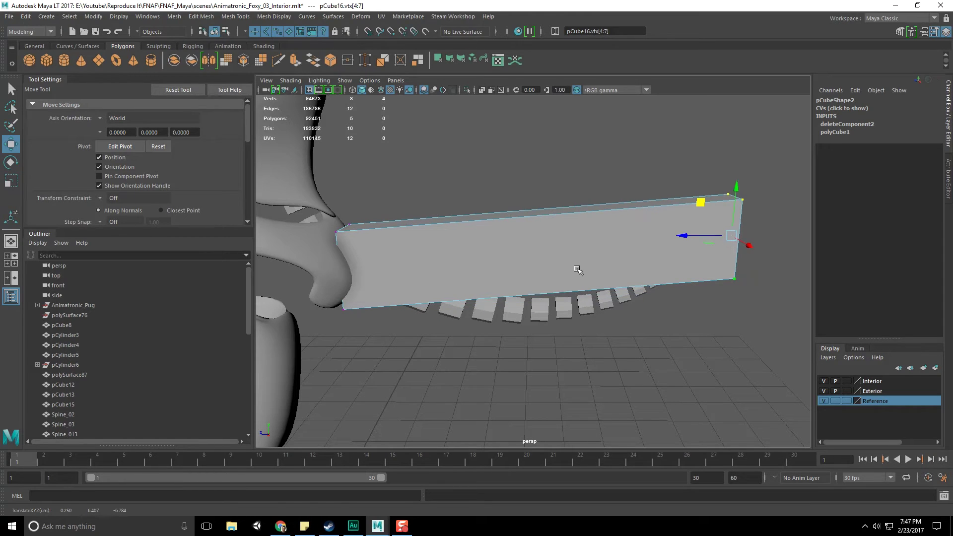
Step: Insert five evenly spaced edge loops along the length of the stretched half cube
key(F8)
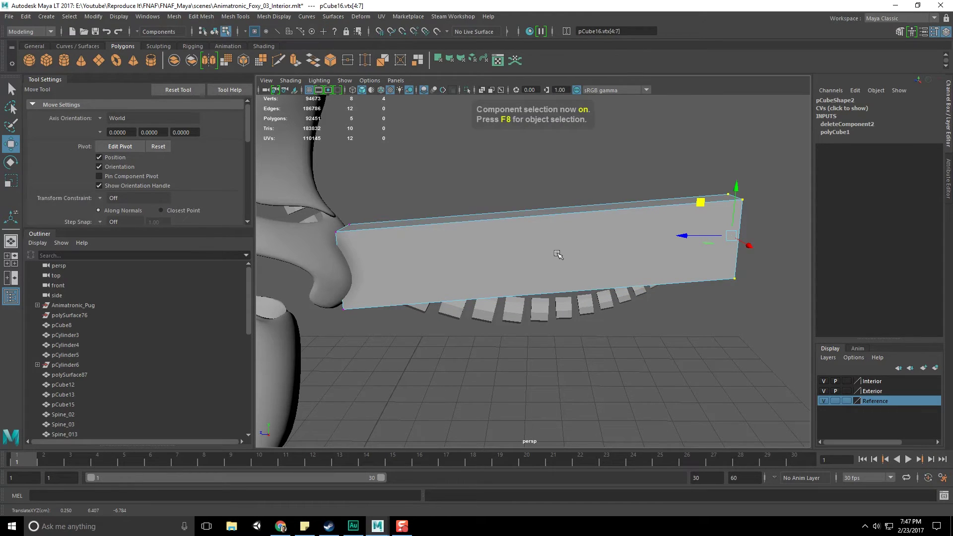
shift+right_drag(551, 244, 491, 256)
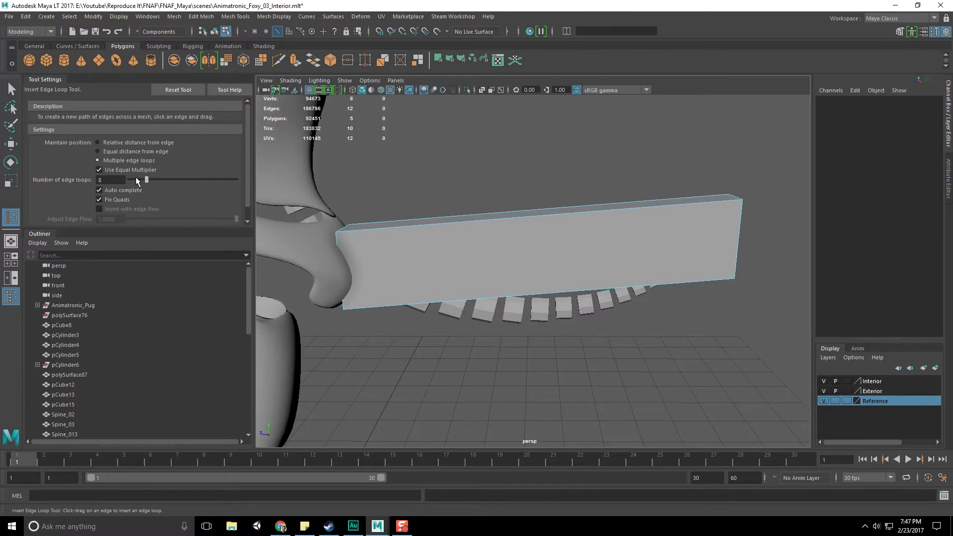
click(499, 224)
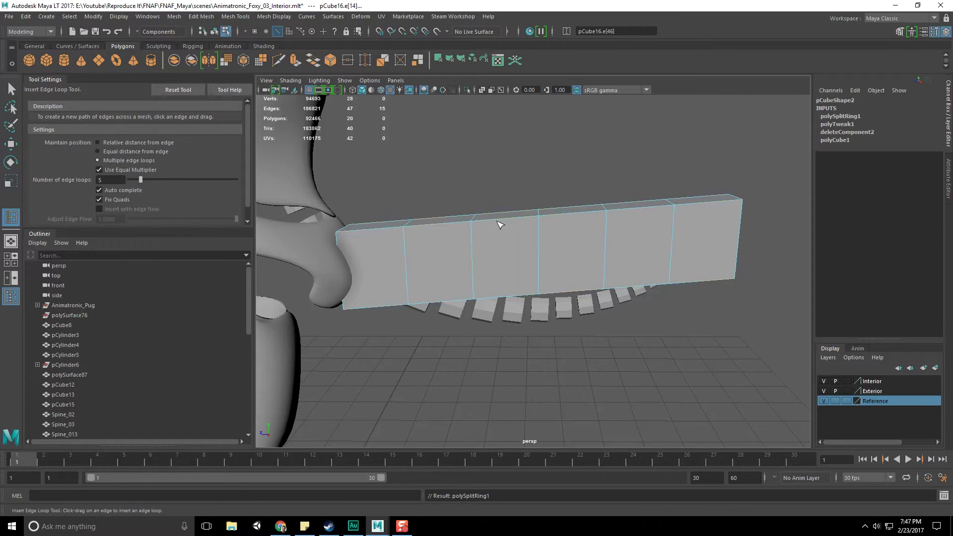
Step: Pull the middle edge loop's vertices down toward the curve of the tail
key(w)
right_drag(524, 205, 526, 211)
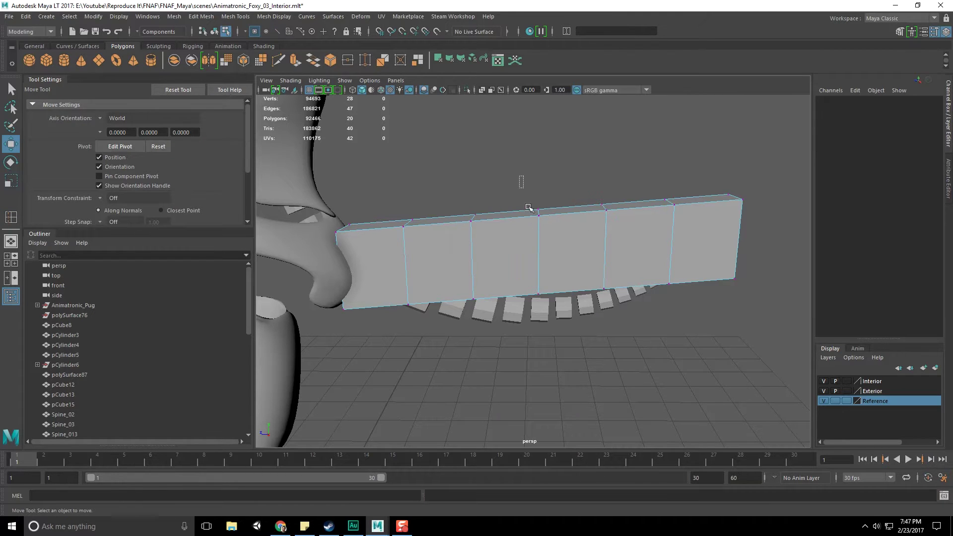
drag(526, 211, 557, 324)
drag(540, 209, 541, 277)
Step: In the side view, adjust the height of the shell's middle edge loop vertices against the tail
key(space)
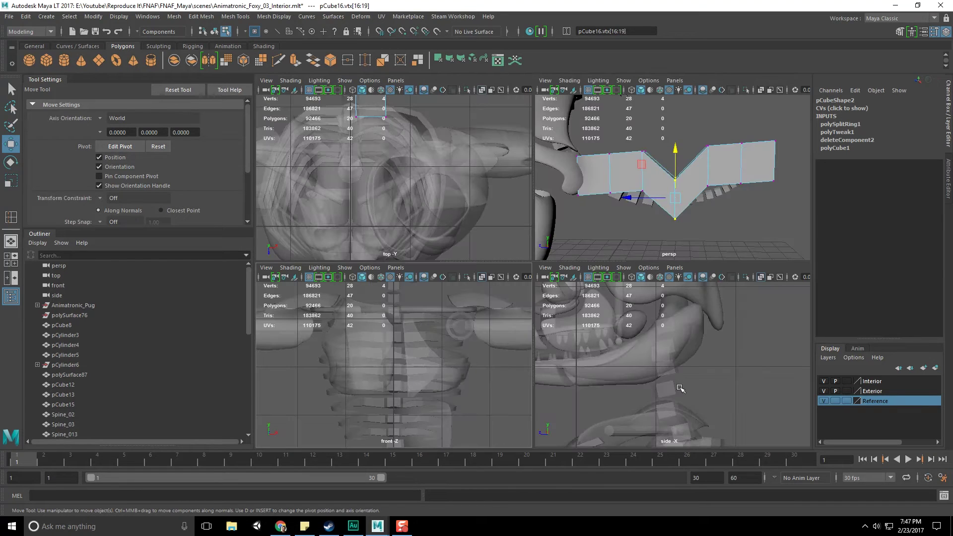
key(space)
key(f)
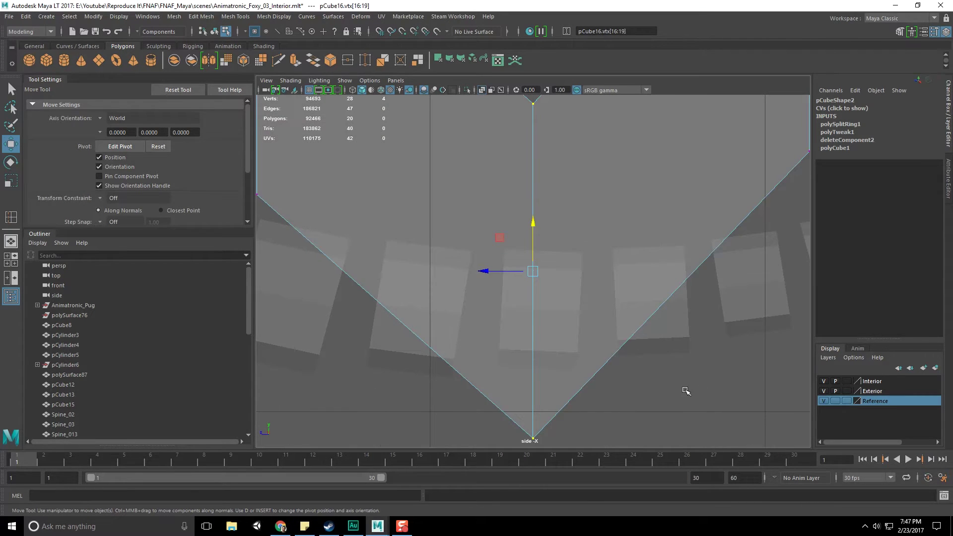
scroll(686, 391, down, 5)
scroll(621, 334, up, 8)
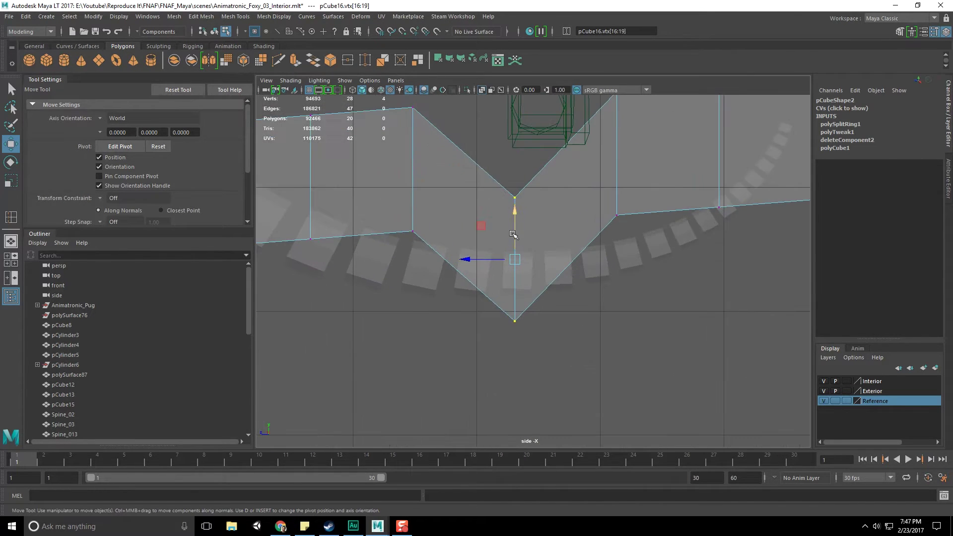
scroll(517, 198, down, 8)
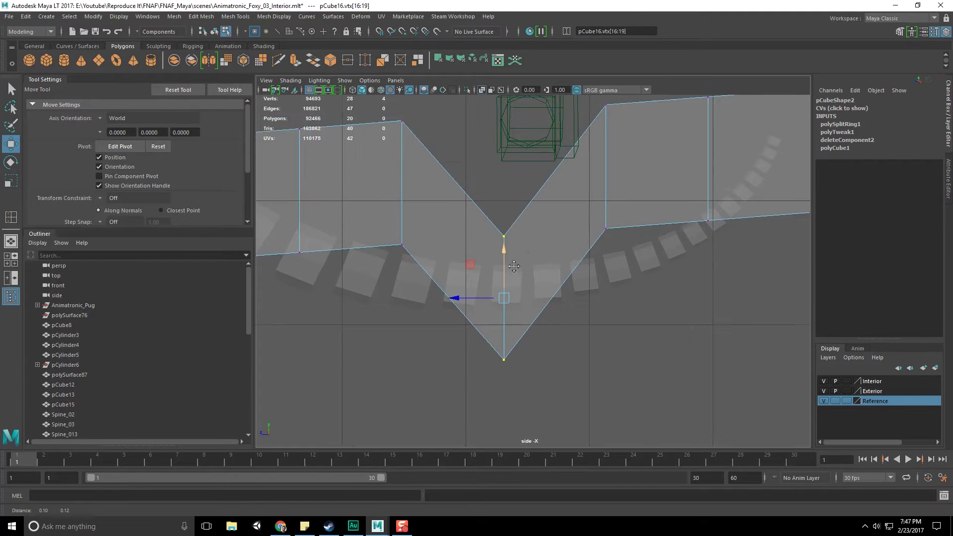
drag(532, 258, 542, 285)
scroll(536, 261, up, 4)
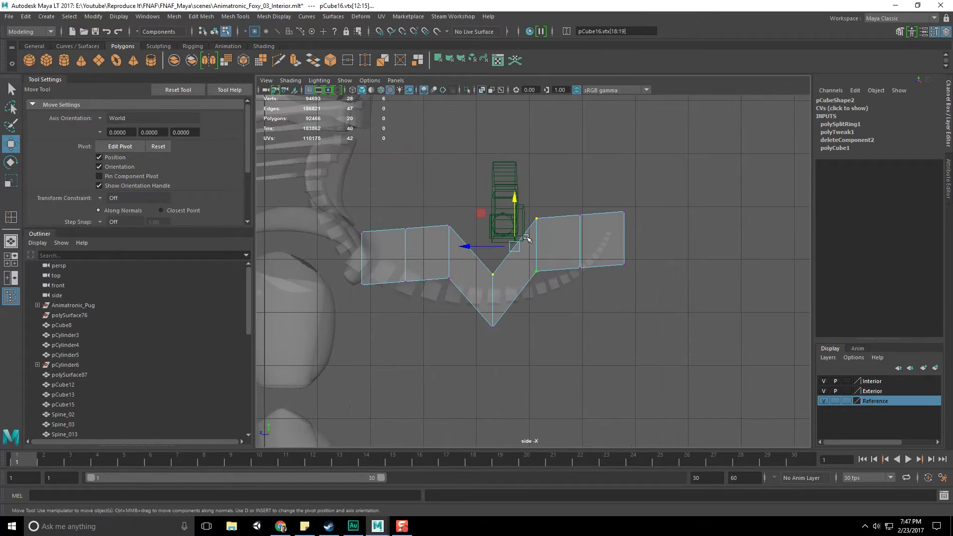
Step: Lower the edge loops behind the middle of the shell to follow the tail's curve toward its tip
scroll(542, 253, up, 2)
drag(526, 199, 539, 247)
drag(568, 169, 598, 279)
drag(593, 188, 593, 221)
Step: Lower the two edge loops between the shell's middle and the pelvis to follow the tail's curve
alt+middle_drag(404, 199, 459, 197)
drag(472, 175, 490, 284)
drag(486, 192, 480, 251)
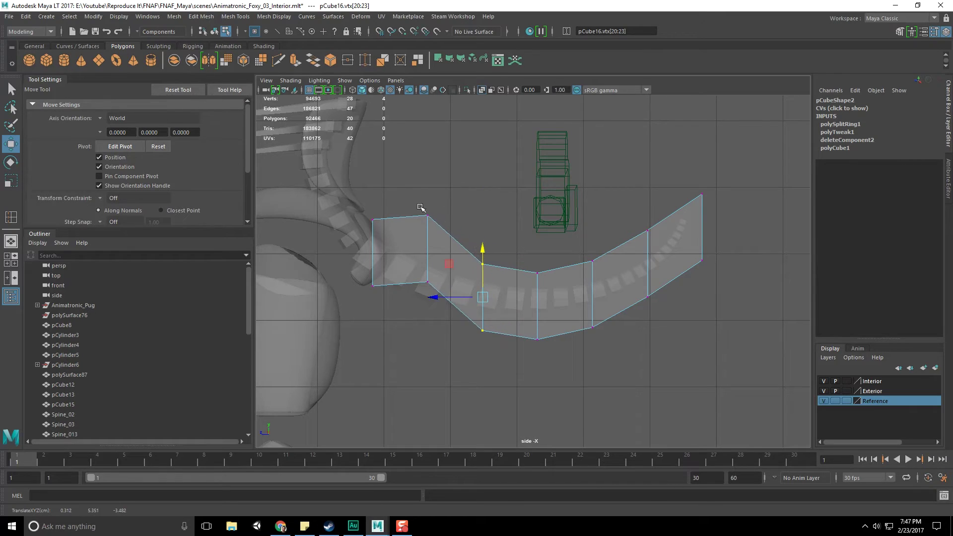
drag(421, 207, 434, 278)
drag(429, 199, 422, 237)
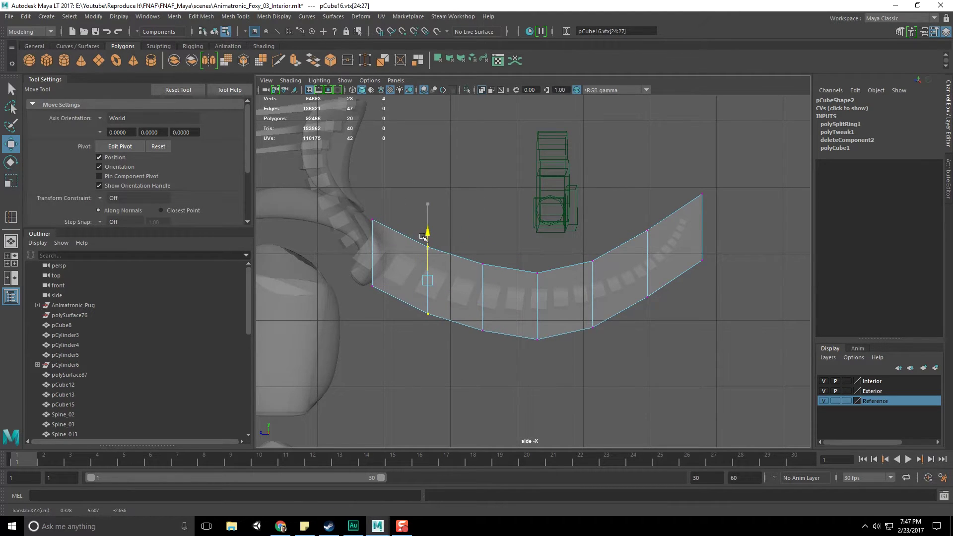
Step: Rotate the shell's end vertices at the tail tip perpendicular to the tail and shift them onto its end
alt+middle_drag(769, 260, 714, 251)
drag(670, 267, 671, 267)
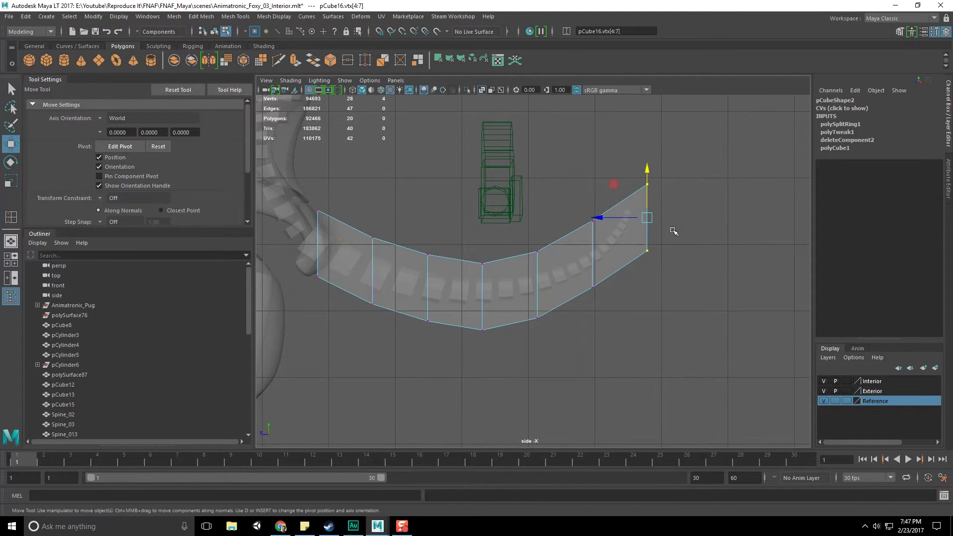
key(e)
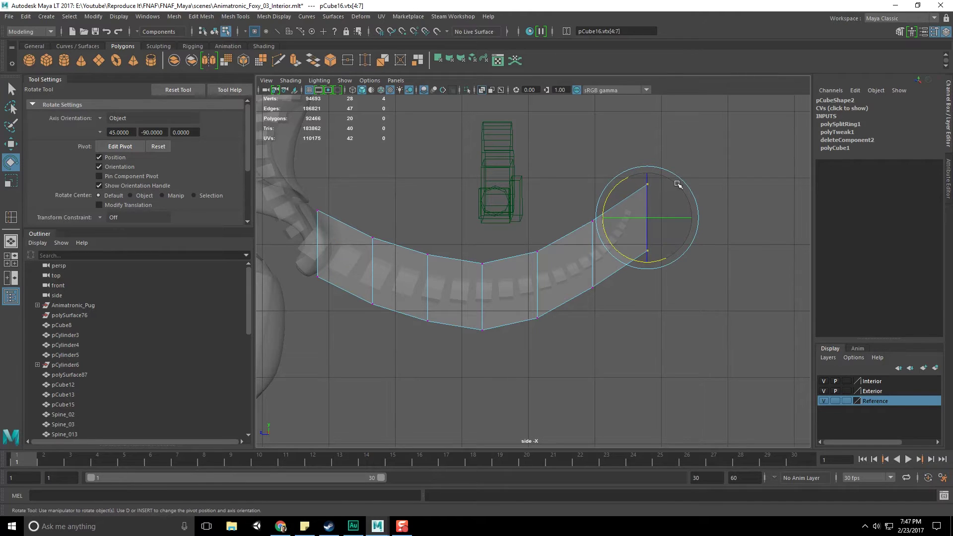
drag(676, 185, 638, 195)
key(w)
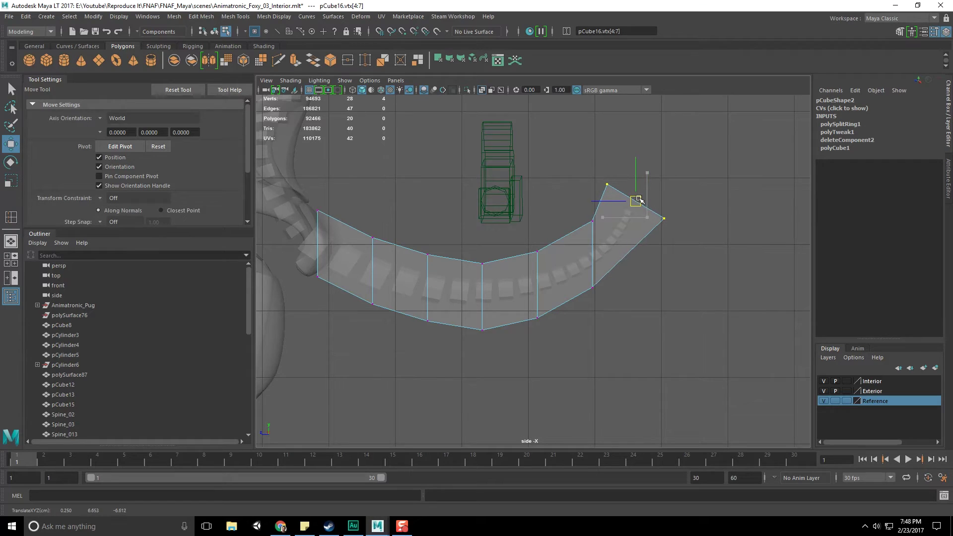
Step: Rotate the edge loop nearest the tail tip across the tail's direction and recentre it on the vertebrae
drag(571, 214, 610, 325)
key(e)
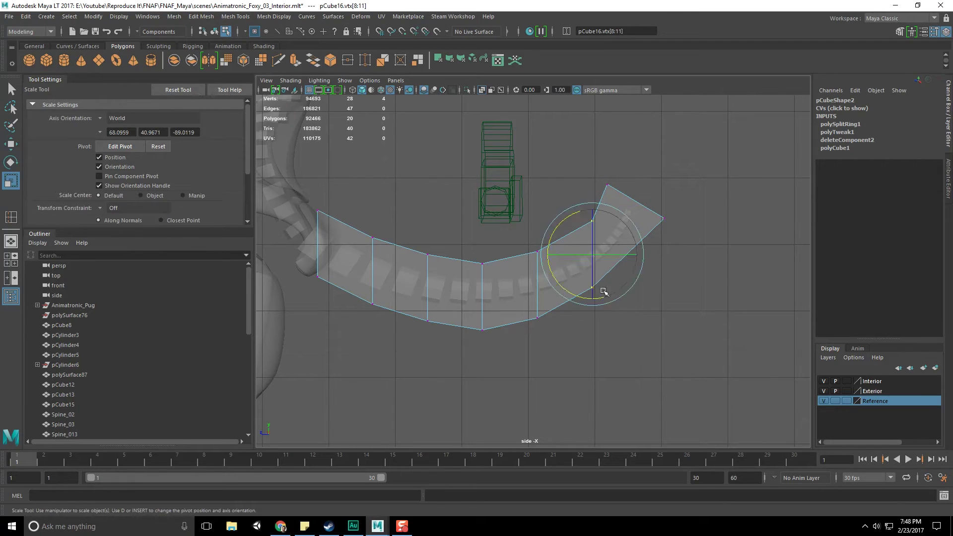
key(r)
key(e)
drag(564, 221, 598, 245)
key(w)
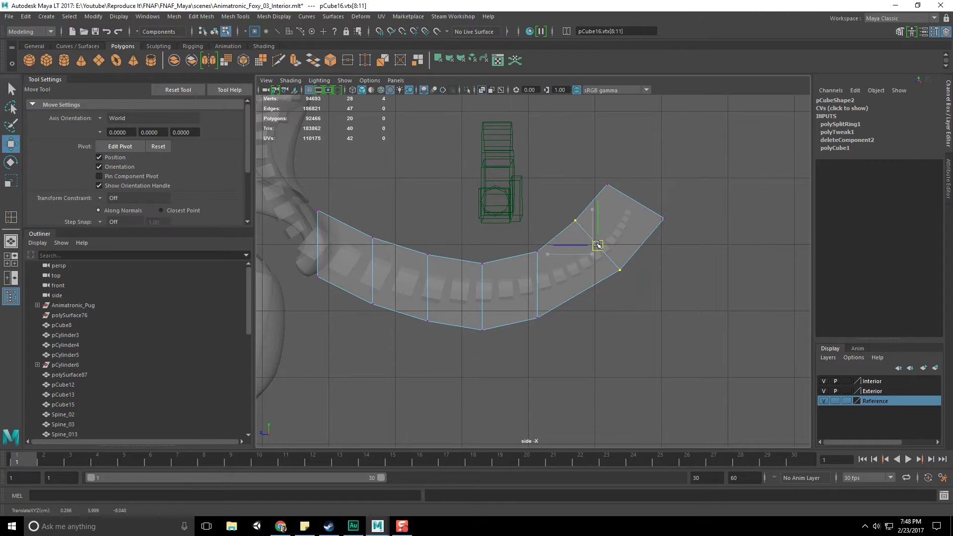
Step: Tilt the edge loop just behind the shell's middle to match the tail's bend and move it back slightly
drag(528, 234, 559, 350)
key(r)
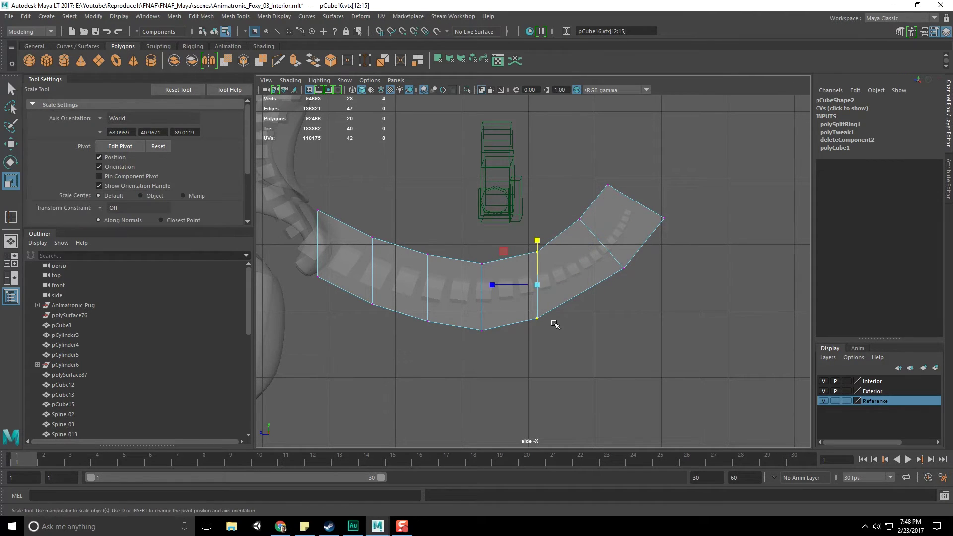
key(e)
drag(510, 264, 551, 280)
key(w)
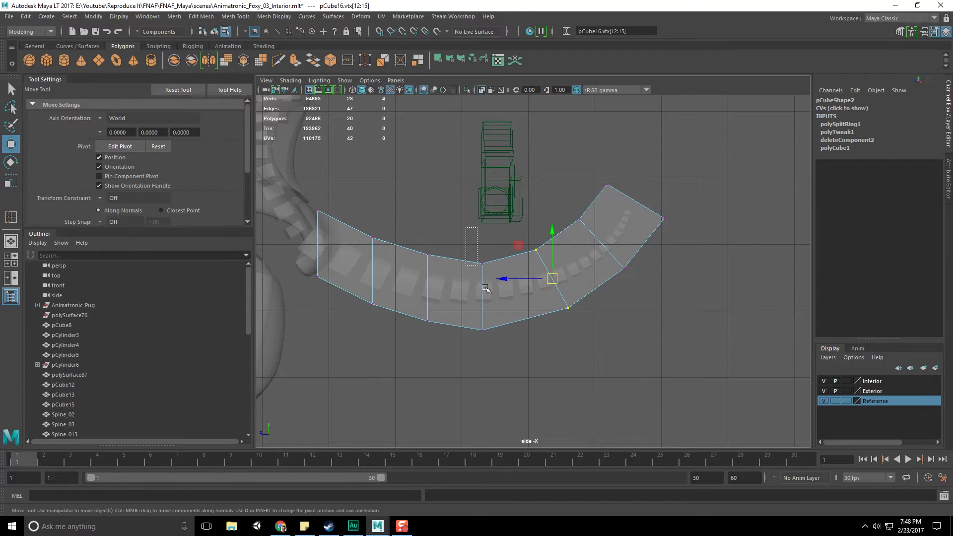
drag(466, 227, 507, 386)
alt+middle_drag(449, 375, 485, 378)
click(481, 303)
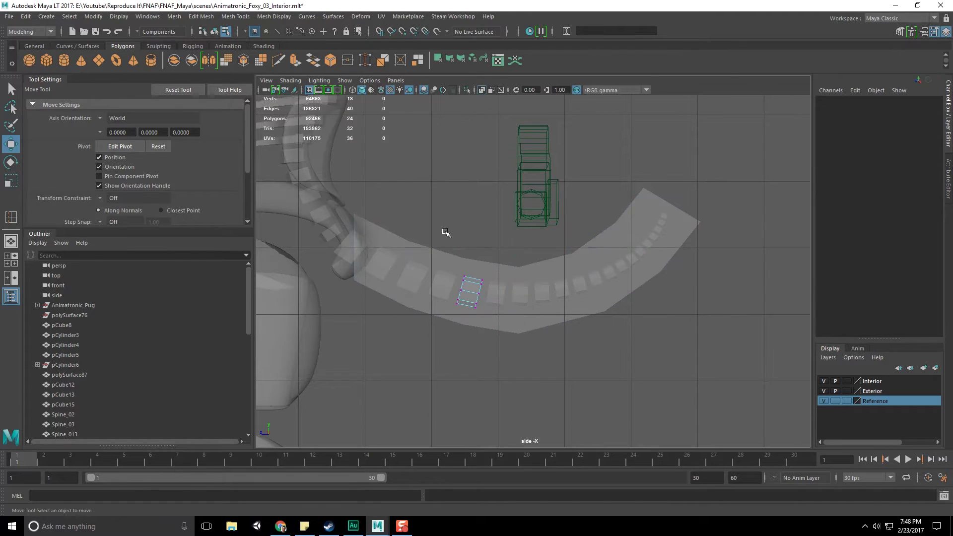
drag(445, 232, 472, 276)
key(ctrl+z)
key(ctrl+z)
Step: Rotate the edge loop just ahead of the shell's middle, toward the pelvis, perpendicular to the tail's curve
right_drag(463, 251, 426, 243)
drag(426, 228, 482, 366)
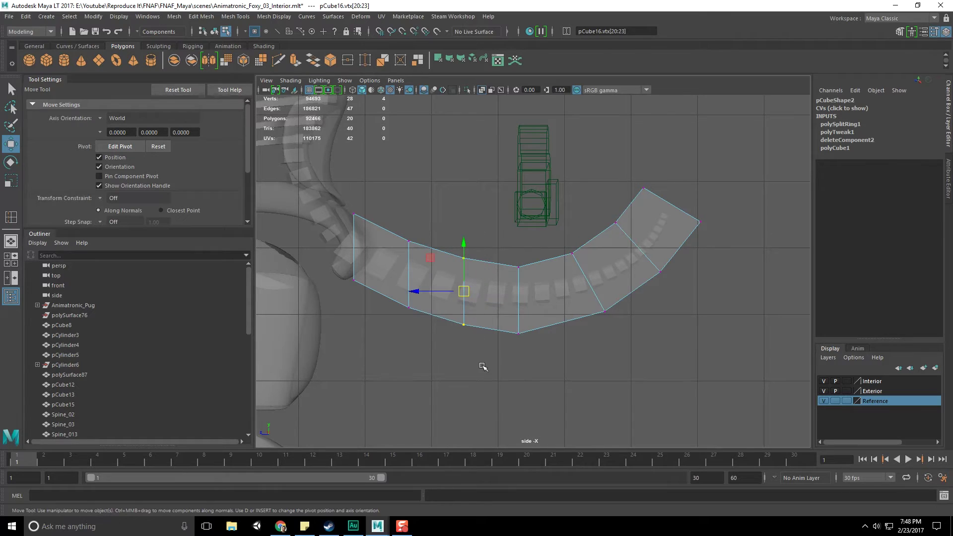
key(r)
key(e)
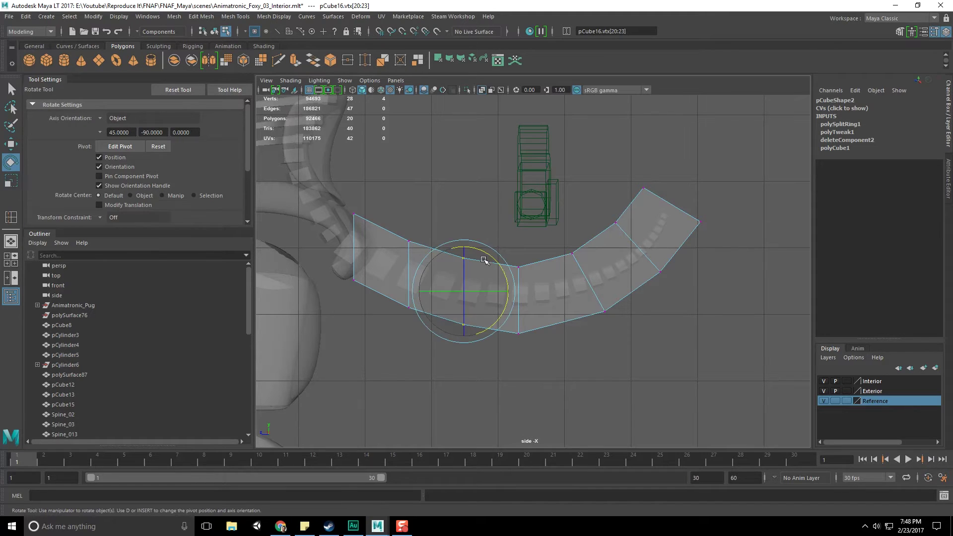
drag(489, 255, 499, 266)
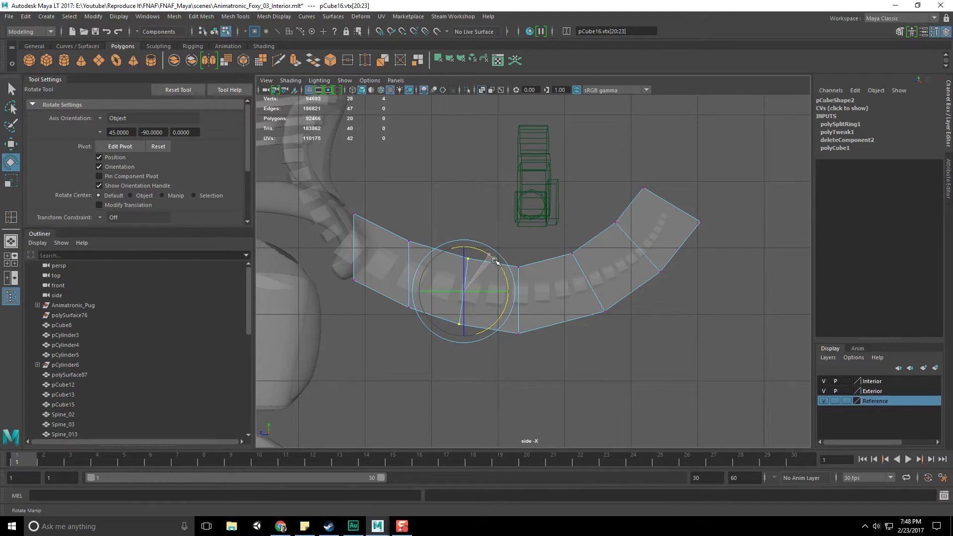
Step: Rotate the edge loop nearest the pelvis and the shell's base vertices to align with the tail's angle
drag(391, 204, 440, 340)
drag(433, 238, 440, 244)
drag(325, 185, 373, 307)
drag(386, 218, 391, 228)
click(429, 194)
key(q)
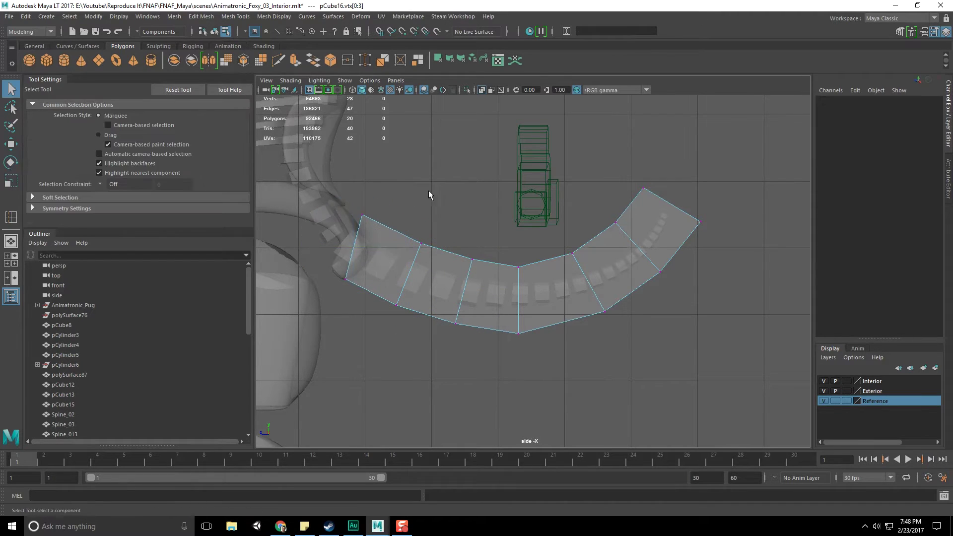
Step: Taper the shell toward the tail tip by scaling its end vertices and rear edge loops
drag(672, 199, 657, 206)
key(r)
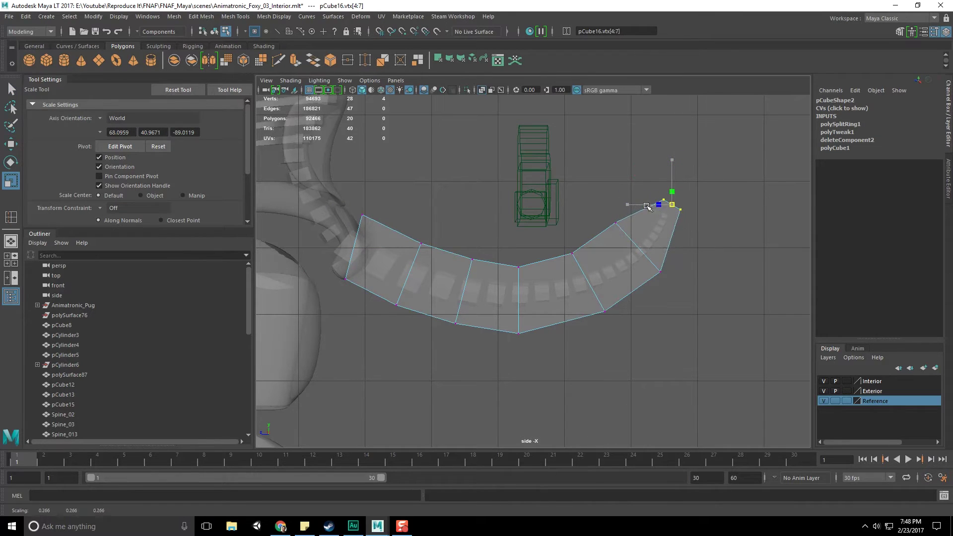
drag(602, 217, 677, 288)
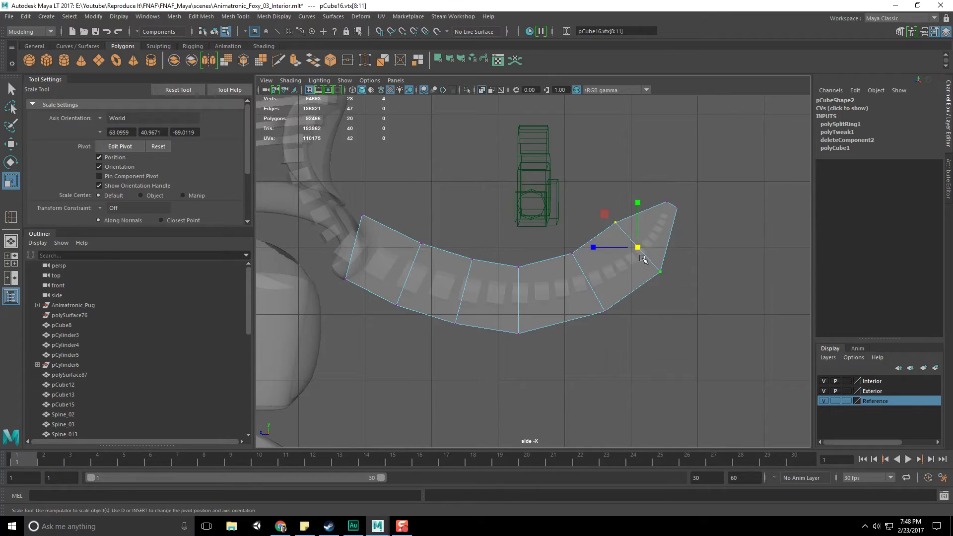
drag(608, 223, 623, 330)
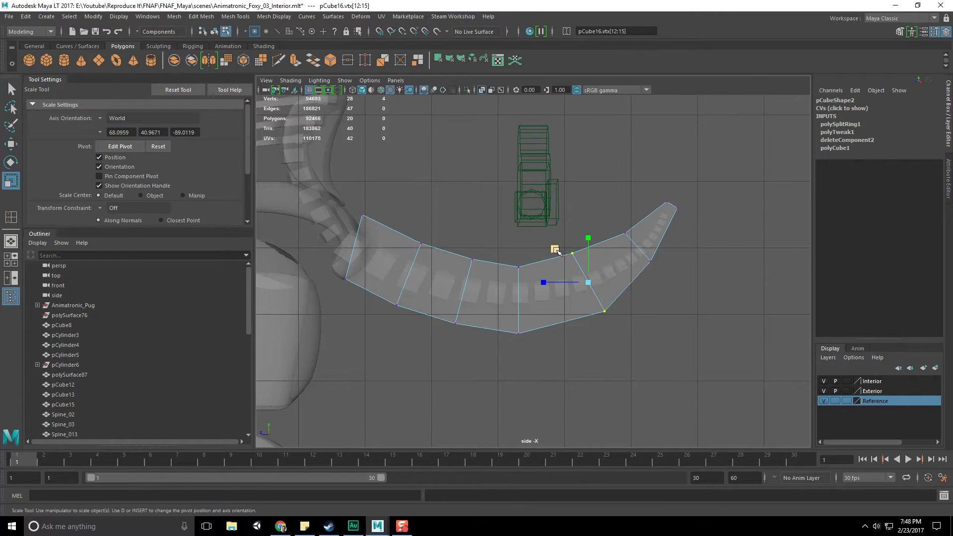
drag(556, 250, 516, 269)
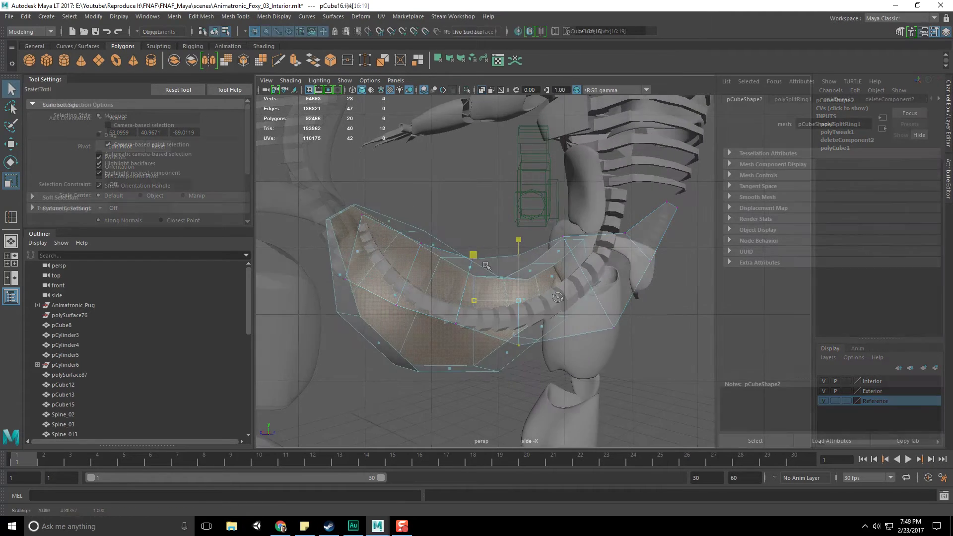
Step: In the perspective view, move the shell's narrow face at the tail tip upward and outward
alt+drag(446, 278, 468, 296)
scroll(441, 273, up, 3)
click(444, 256)
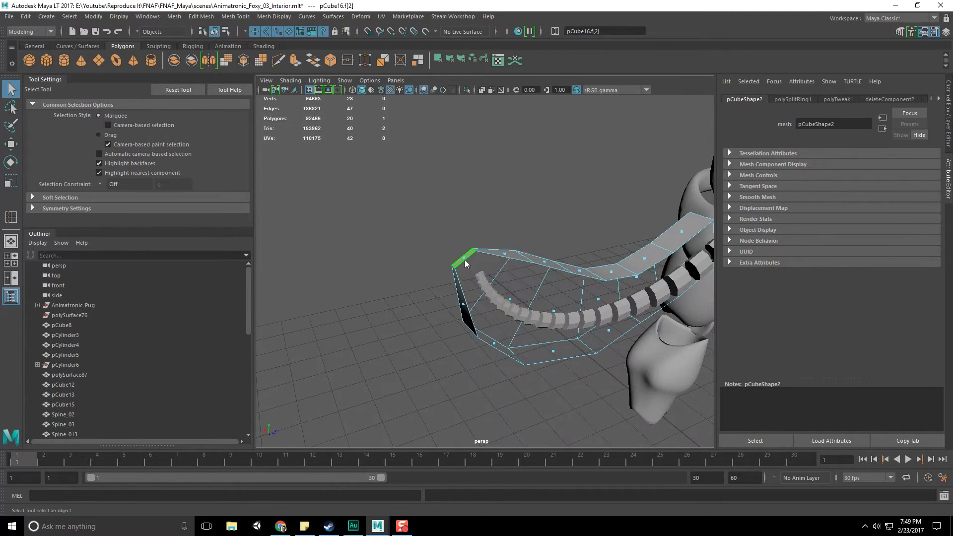
alt+drag(443, 258, 466, 244)
key(r)
key(e)
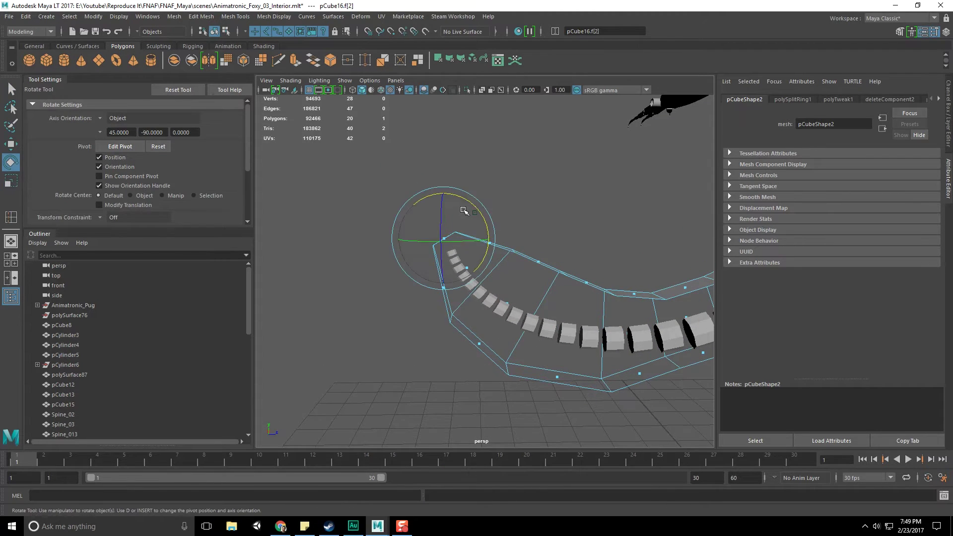
key(w)
drag(477, 205, 459, 177)
key(q)
click(519, 207)
Step: Return the tail shell to object selection, deselect it, and save the scene
scroll(519, 207, down, 6)
alt+middle_drag(588, 313, 454, 302)
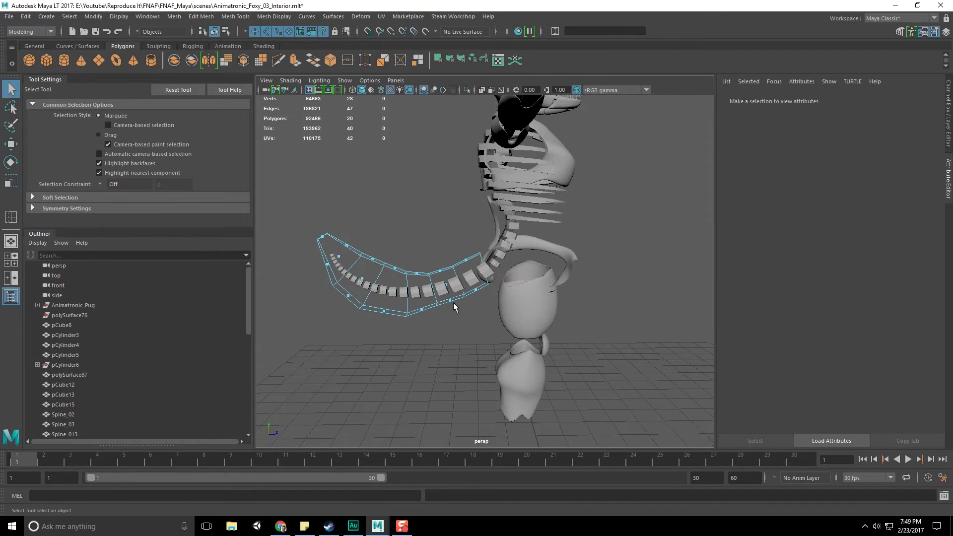
alt+drag(453, 302, 553, 304)
scroll(516, 314, up, 7)
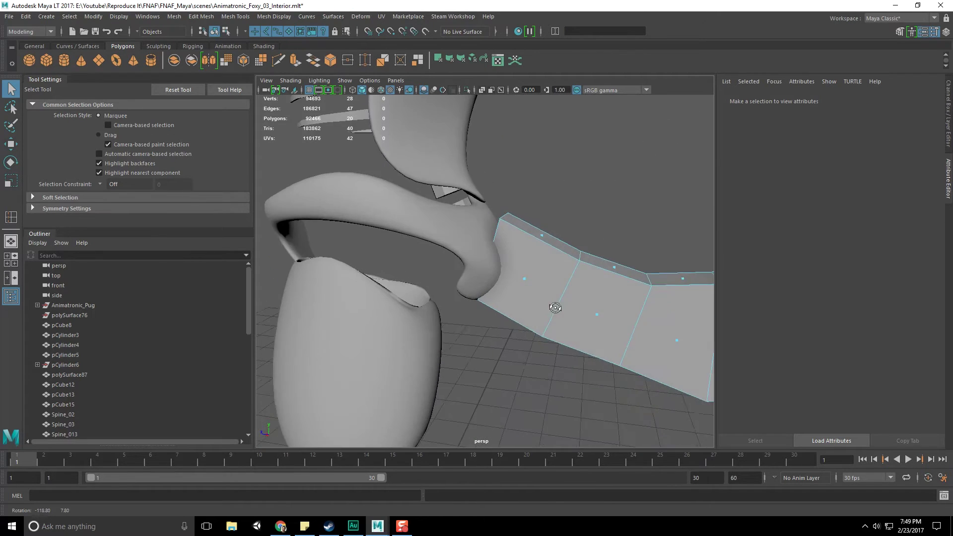
scroll(561, 303, down, 5)
key(F8)
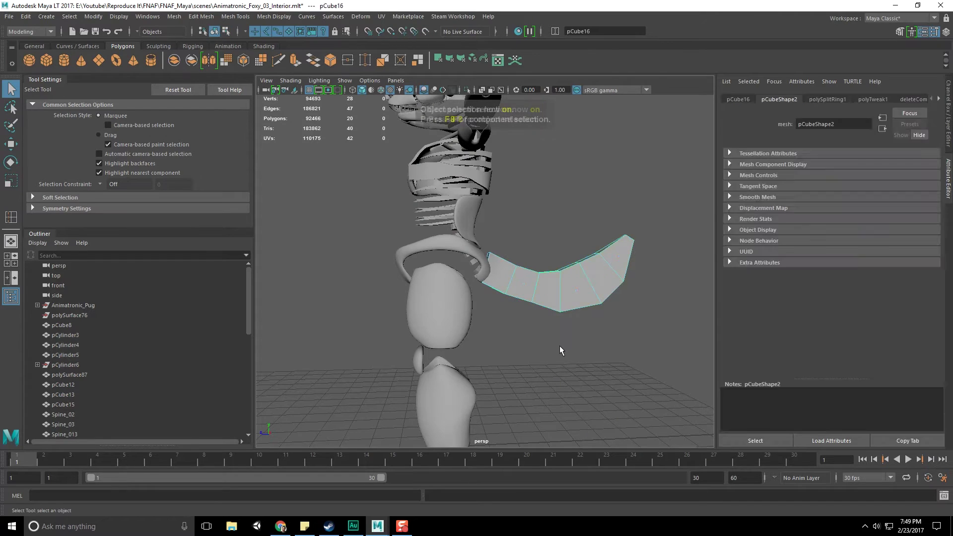
click(559, 346)
scroll(559, 345, down, 3)
key(ctrl+s)
Step: Examine the whole animatronic's proportions from the front with the tail shell in place
alt+drag(548, 338, 482, 306)
scroll(563, 332, up, 5)
scroll(546, 322, down, 8)
key(space)
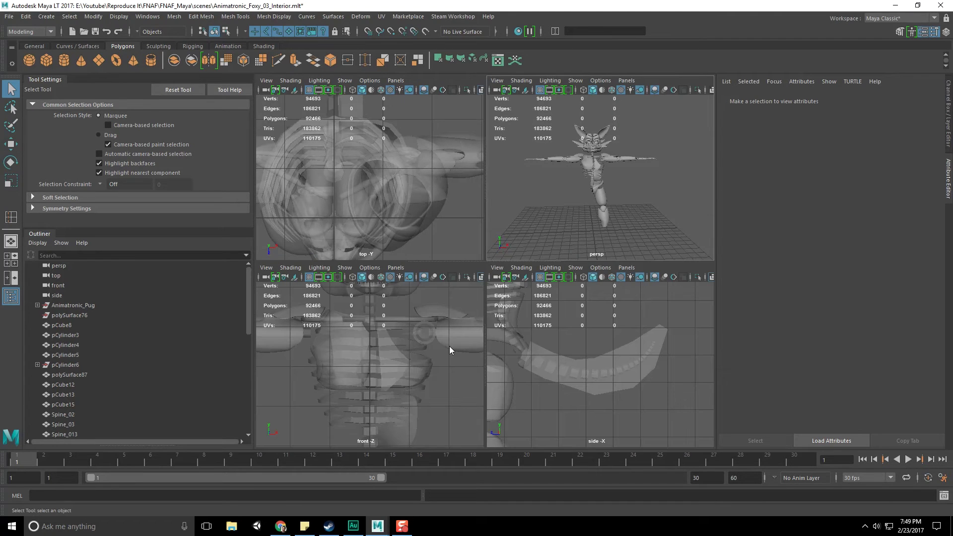
key(space)
scroll(476, 353, up, 3)
key(space)
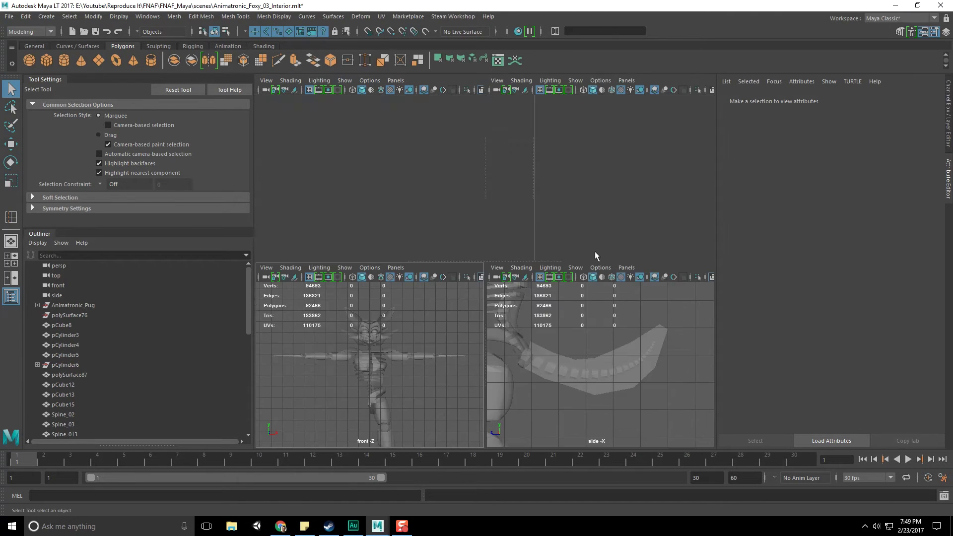
key(space)
scroll(580, 310, down, 3)
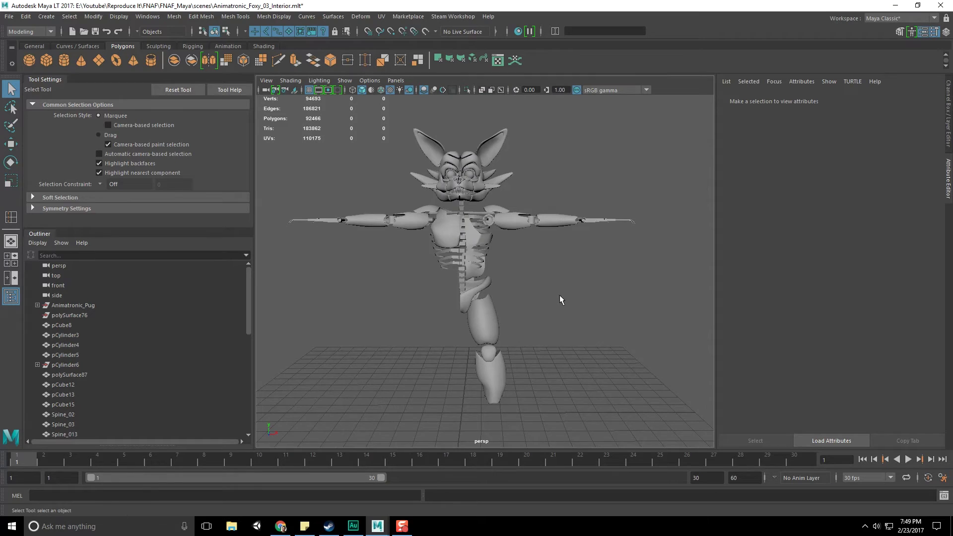
alt+drag(559, 295, 551, 275)
Step: Try to raise the animatronic's head, arms and torso parts above the leg
right_click(487, 220)
click(473, 245)
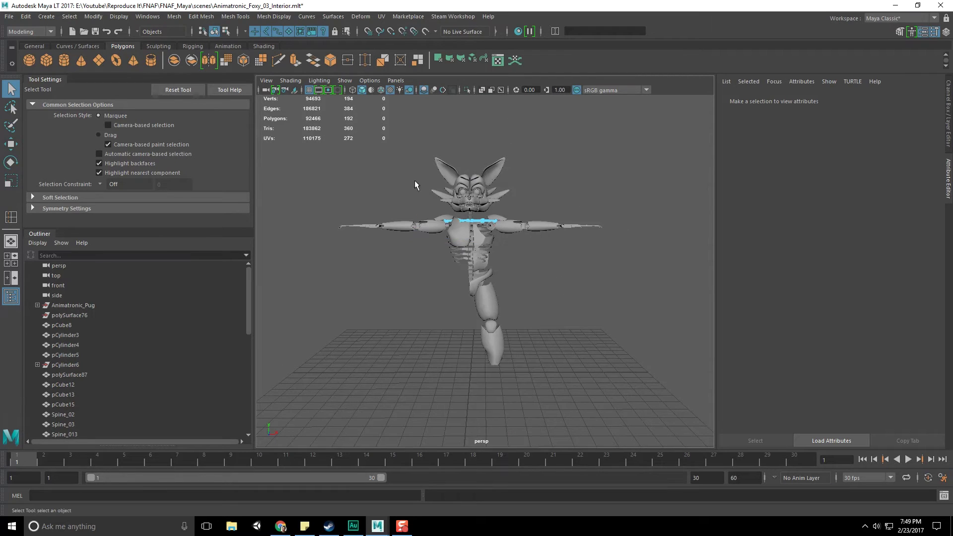
right_drag(458, 200, 493, 183)
drag(321, 135, 649, 273)
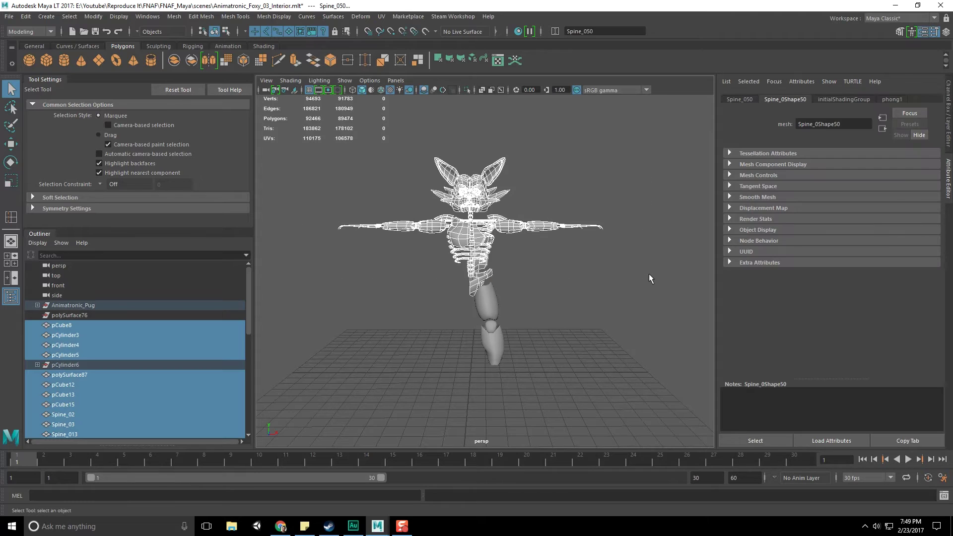
key(w)
drag(474, 228, 474, 220)
key(ctrl+z)
Step: Raise the selected head, arms, torso and pelvis parts straight up, clear of the leg
alt+drag(611, 290, 621, 334)
alt+drag(547, 323, 661, 331)
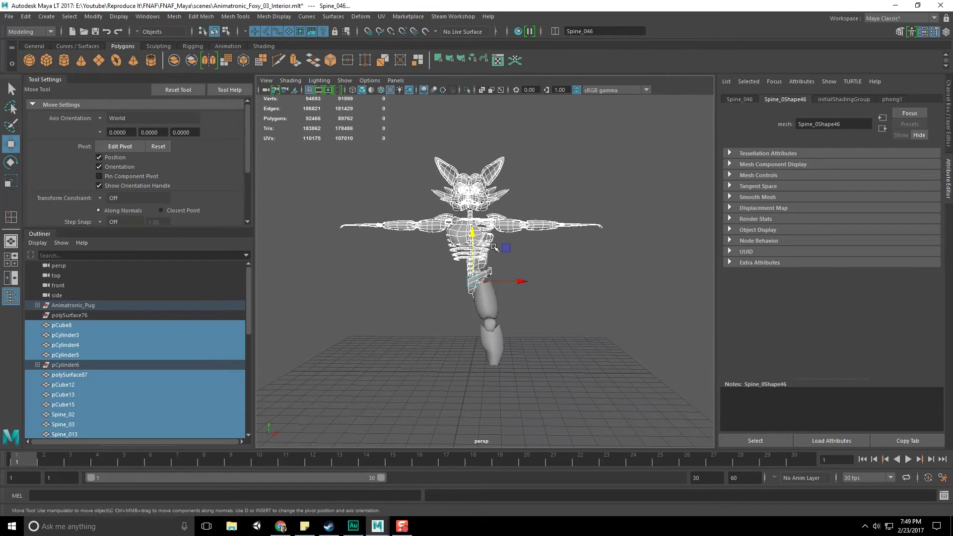
drag(475, 240, 475, 208)
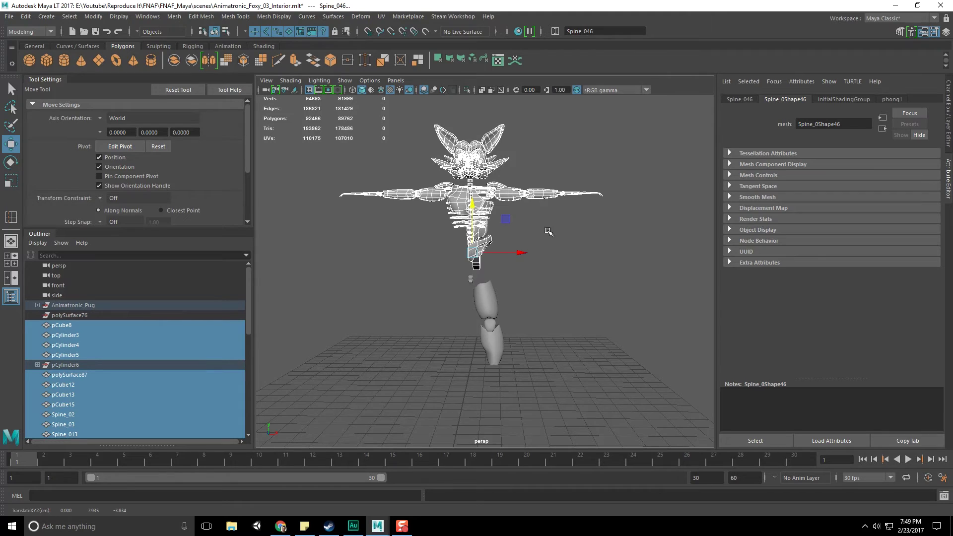
Step: Undo the last raise and lift the upper body straight up clear of the thigh with the missed piece below the pelvis included
alt+drag(637, 253, 516, 294)
key(ctrl+z)
scroll(516, 294, up, 6)
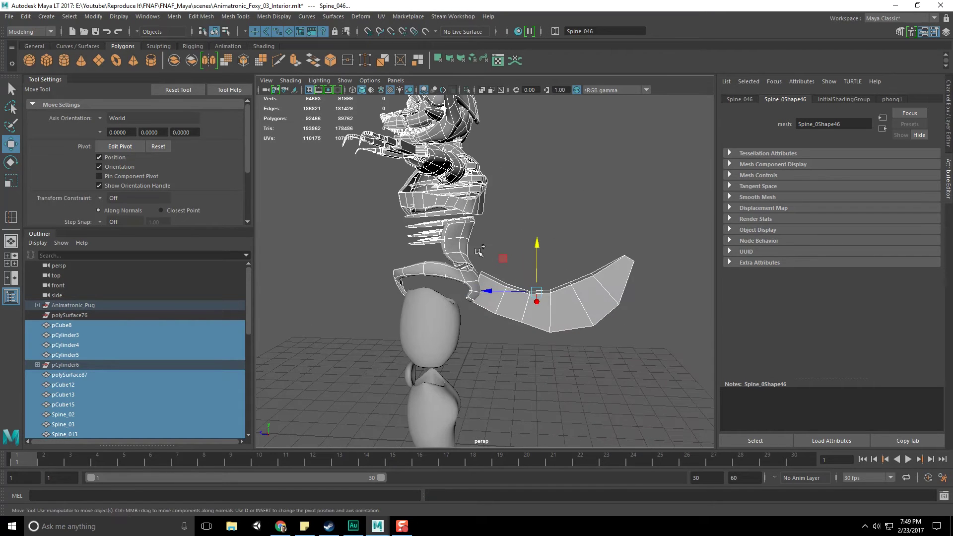
scroll(525, 335, down, 6)
ctrl+shift+drag(521, 328, 495, 320)
ctrl+click(463, 308)
drag(474, 279, 475, 256)
key(q)
click(529, 303)
Step: Select the left thigh and save the scene
alt+drag(525, 309, 511, 319)
click(497, 325)
alt+middle_drag(530, 357, 540, 316)
scroll(540, 317, up, 4)
scroll(539, 318, down, 6)
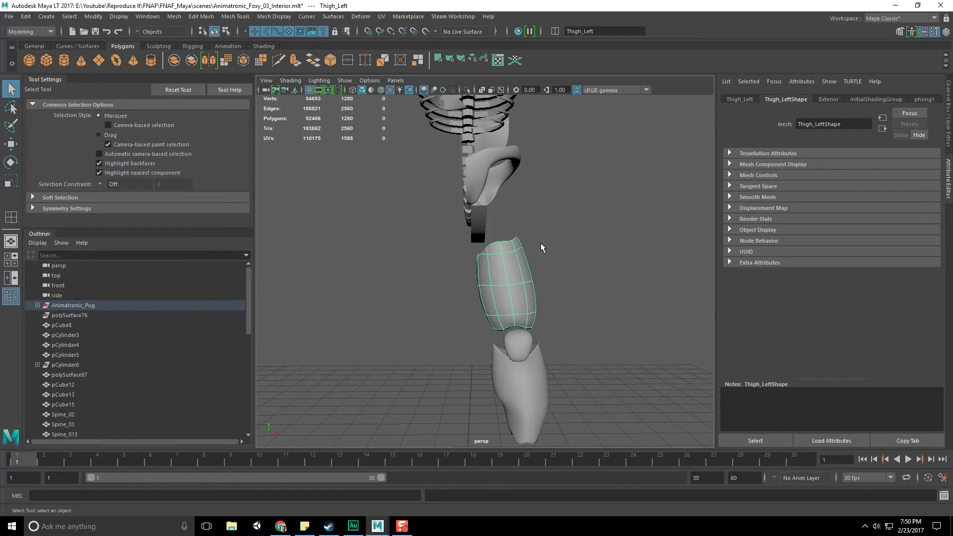
key(ctrl+s)
Step: Raise the left thigh so it sits separated above the kneecap
scroll(550, 332, up, 2)
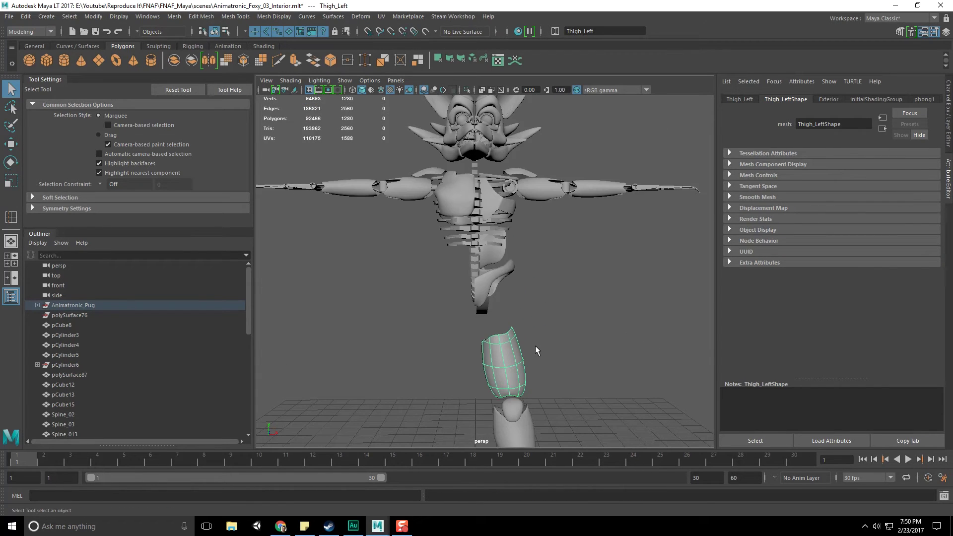
scroll(535, 346, down, 2)
alt+middle_drag(528, 309, 526, 284)
alt+drag(505, 322, 512, 342)
click(505, 340)
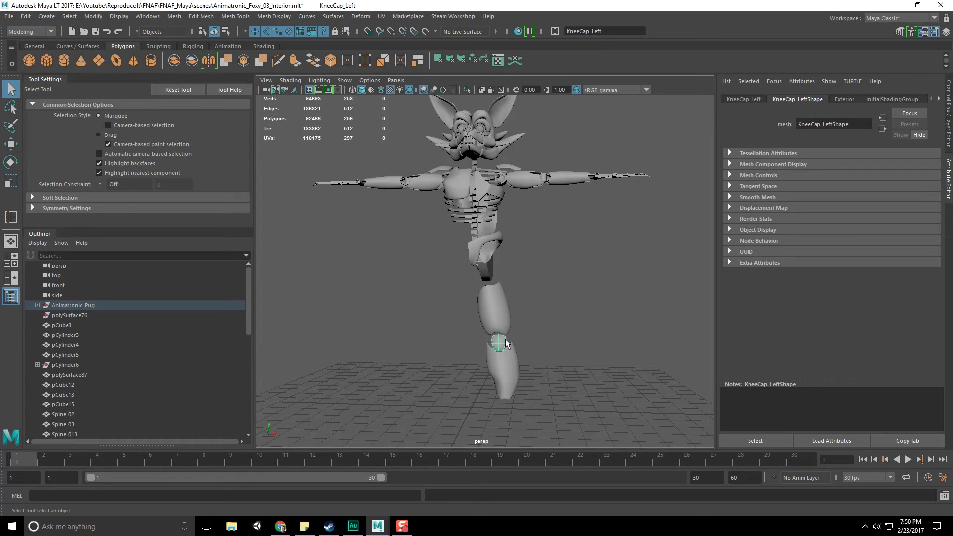
click(506, 328)
key(w)
drag(546, 233, 560, 204)
Step: Centre the pivots of the left kneecap and the left calf on their own geometry
click(507, 339)
alt+drag(508, 337, 515, 337)
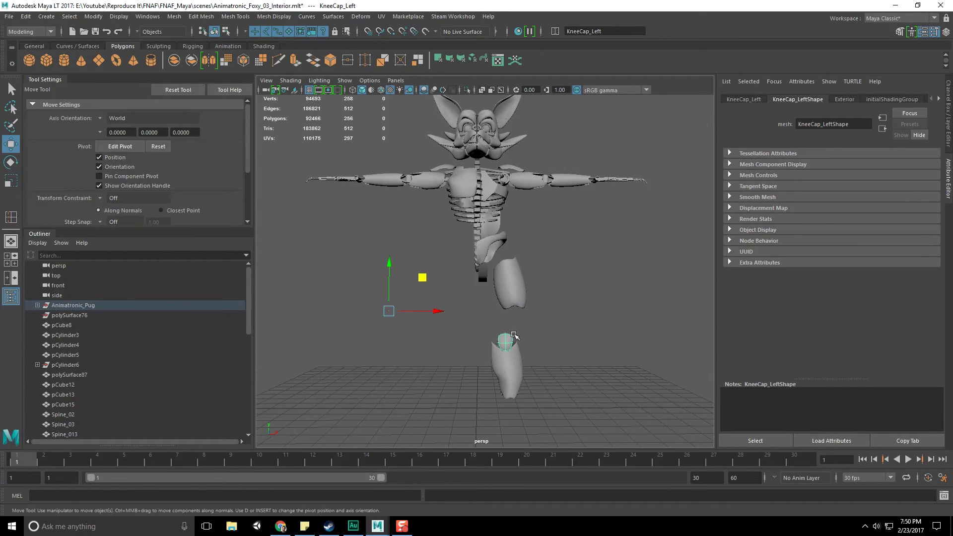
key(space)
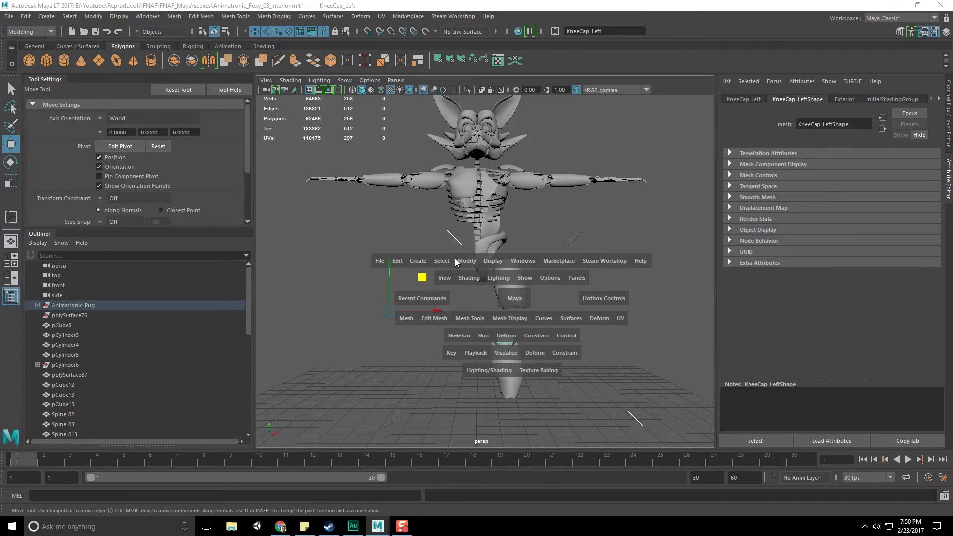
click(468, 260)
click(501, 334)
click(510, 365)
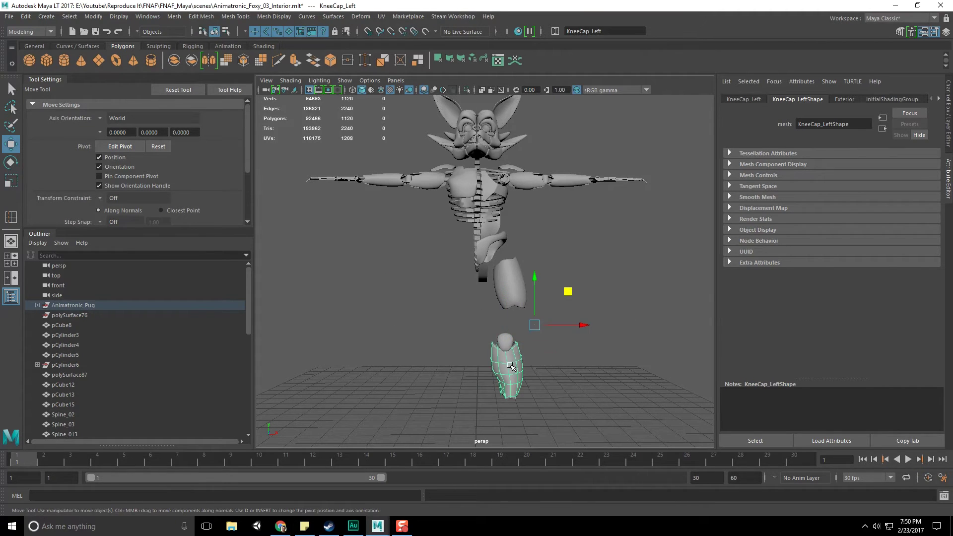
click(512, 362)
key(space)
drag(458, 318, 491, 114)
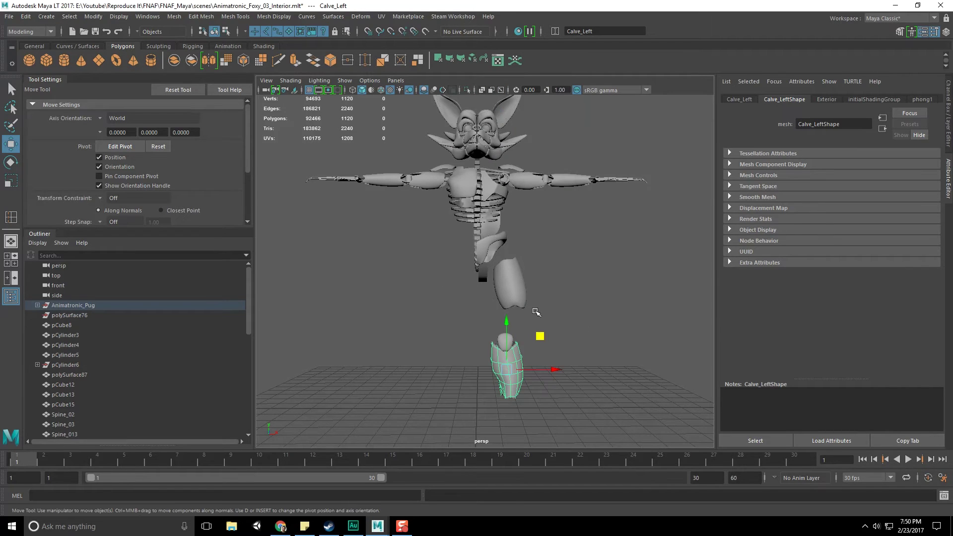
click(516, 342)
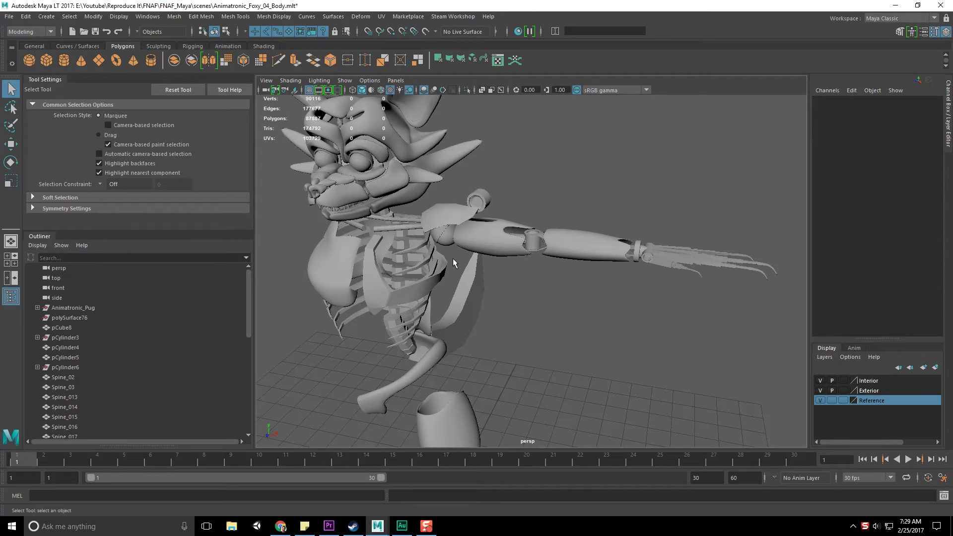
Step: Examine the left arm's wrist and hand joints in the body scene, selecting the hand and wrist parts up close
alt+drag(430, 216, 431, 262)
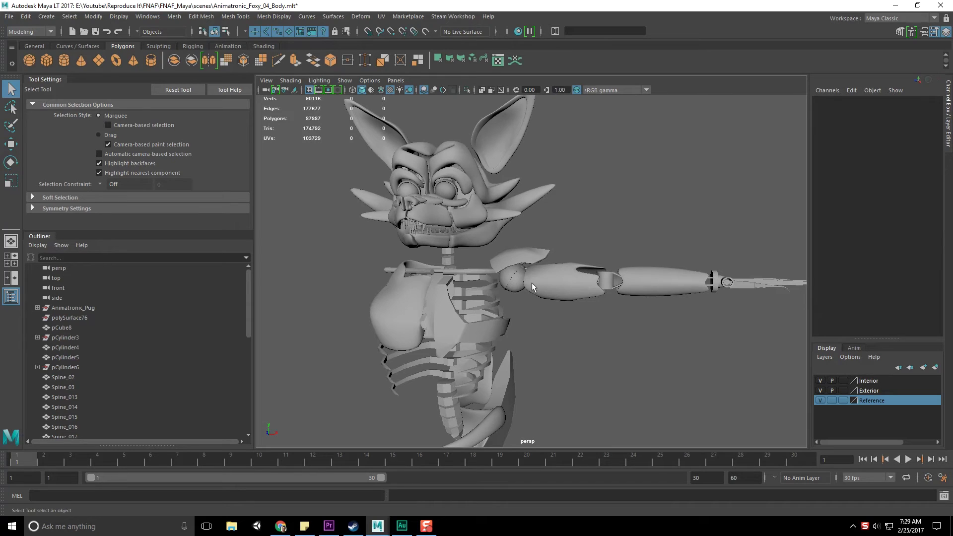
alt+middle_drag(522, 297, 541, 294)
alt+drag(541, 294, 472, 308)
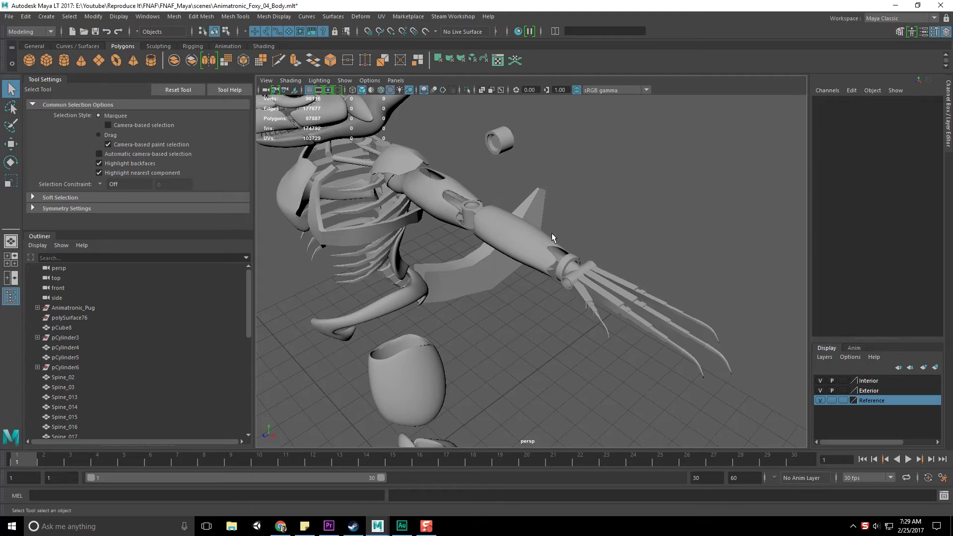
click(574, 275)
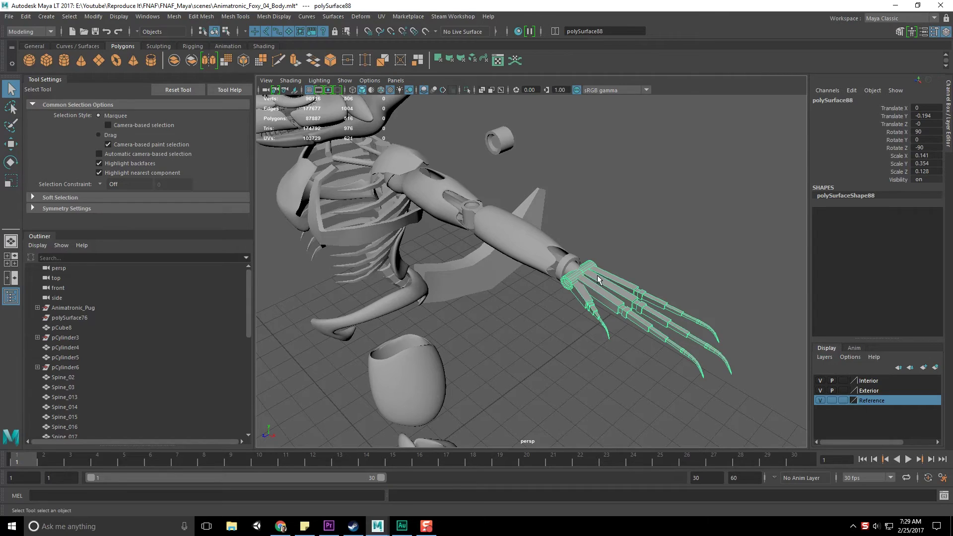
alt+middle_drag(590, 286, 525, 262)
scroll(524, 262, up, 10)
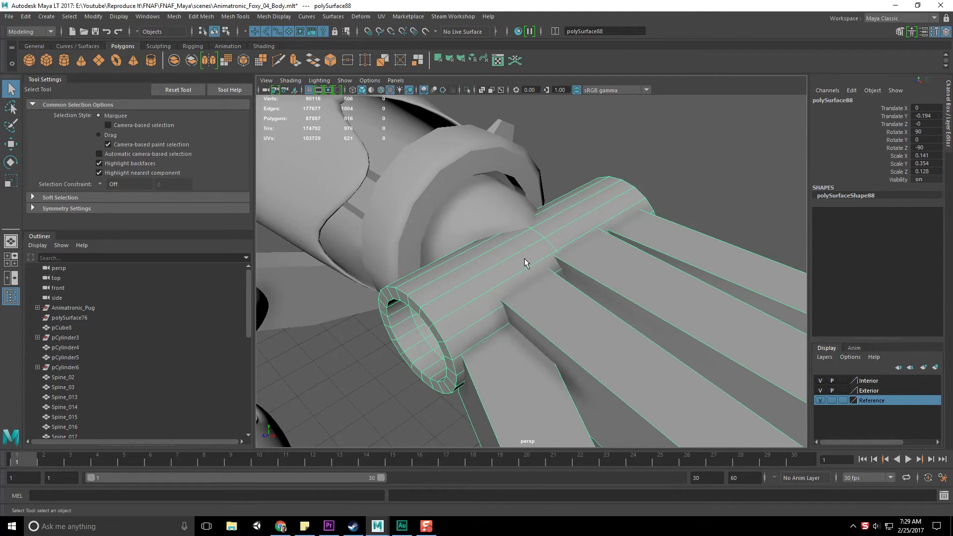
alt+drag(524, 262, 525, 243)
click(509, 235)
scroll(521, 293, down, 5)
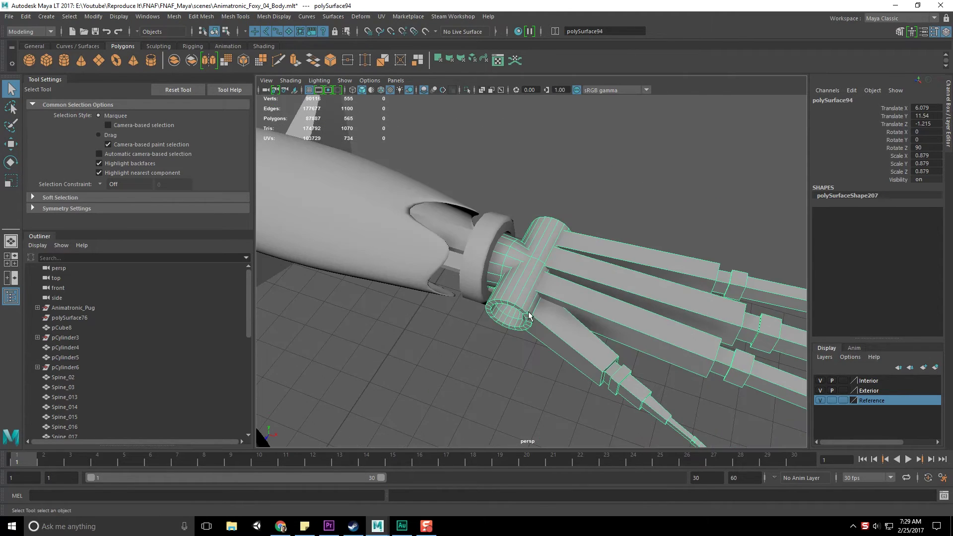
click(506, 375)
Step: Bend the left hand down at its wrist hinge to a Z rotation of about -174°
click(535, 294)
scroll(535, 294, down, 3)
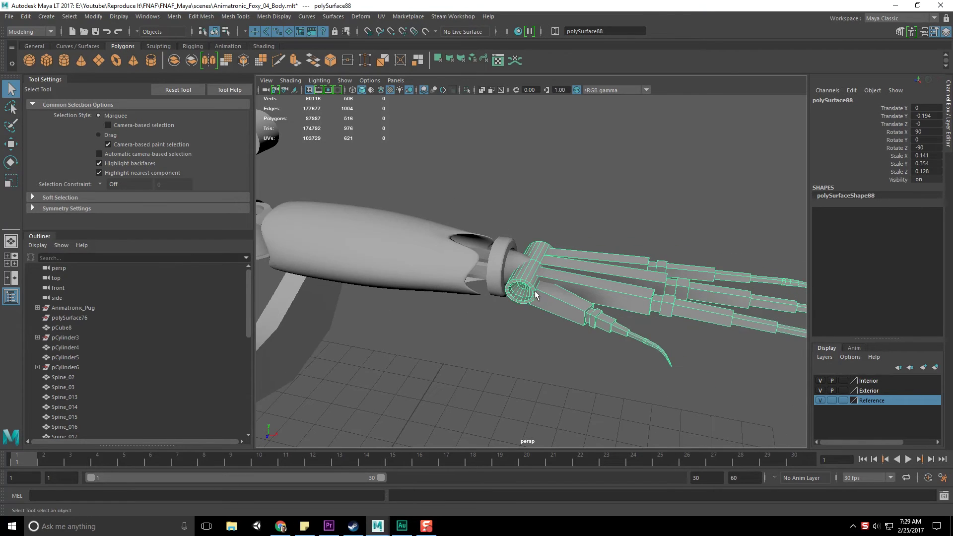
key(e)
alt+drag(535, 294, 547, 292)
drag(552, 242, 555, 291)
scroll(576, 215, up, 2)
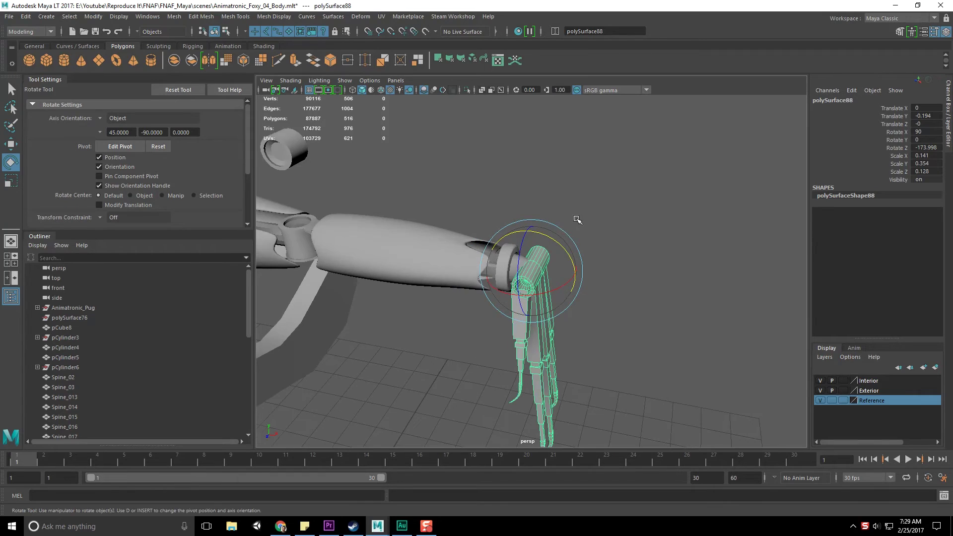
Step: Examine how the left wrist joint and forearm are linked to the hand by selecting each part in turn
key(q)
click(578, 215)
scroll(544, 237, up, 3)
click(499, 259)
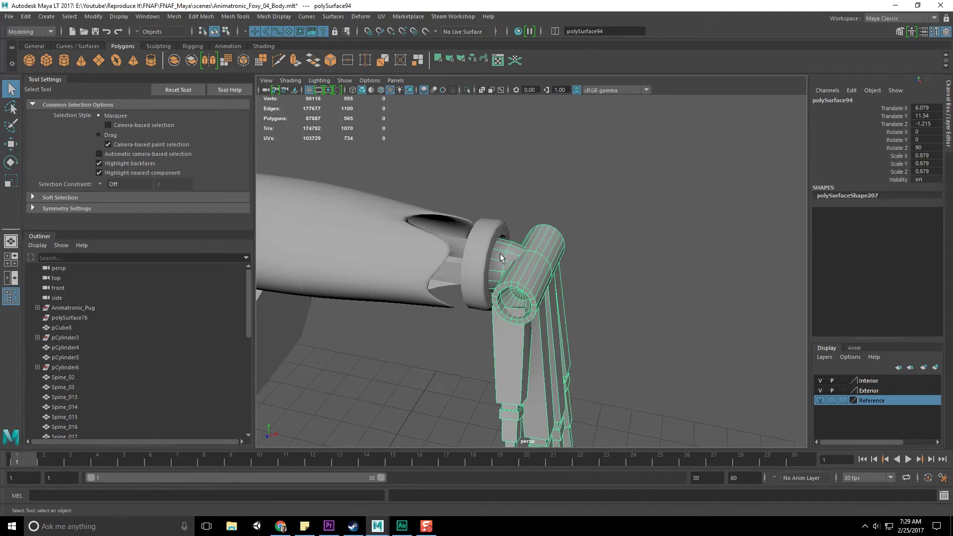
alt+drag(548, 263, 596, 252)
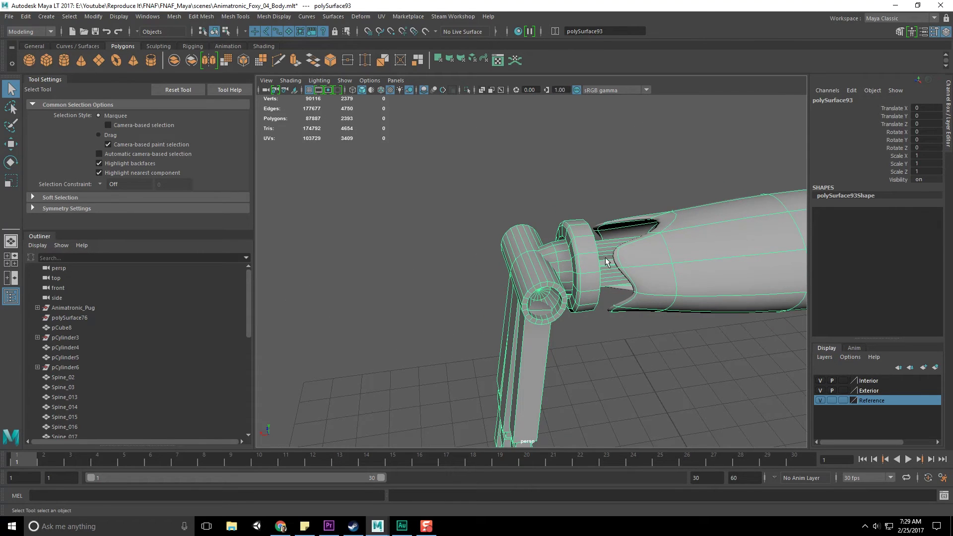
click(688, 247)
alt+drag(605, 257, 507, 270)
click(647, 230)
shift+click(481, 273)
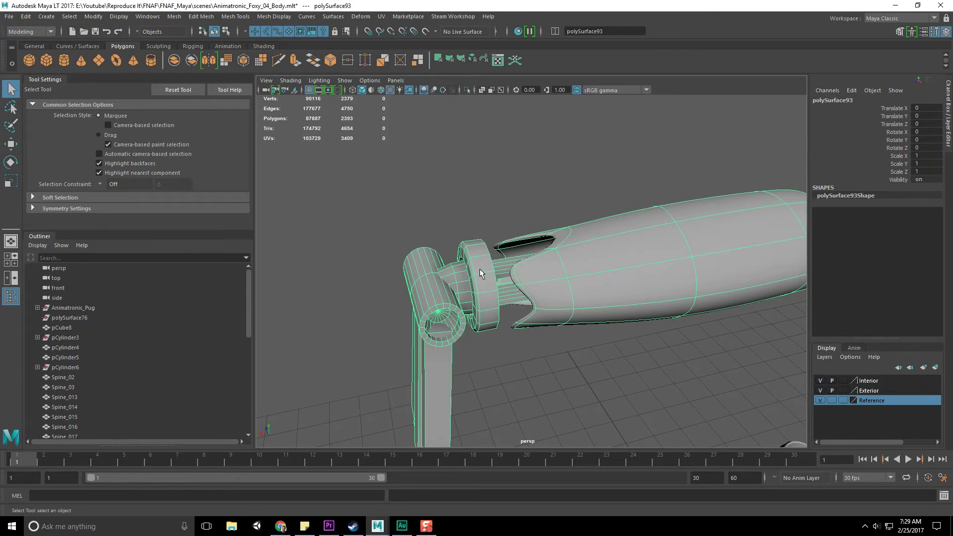
Step: Rotate the left wrist joint with its hand upward to about -13° in X, 123° in Y and 75° in Z
click(456, 284)
key(e)
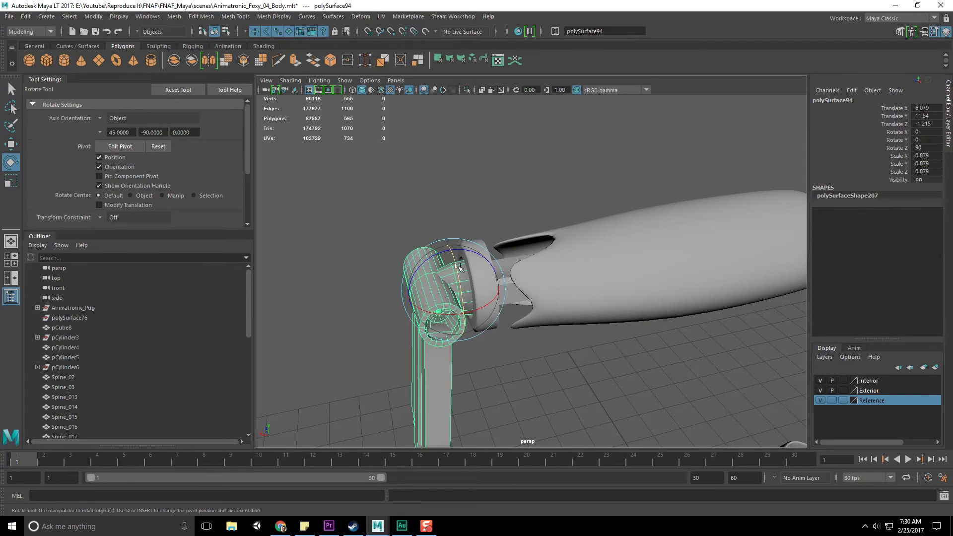
drag(457, 269, 423, 321)
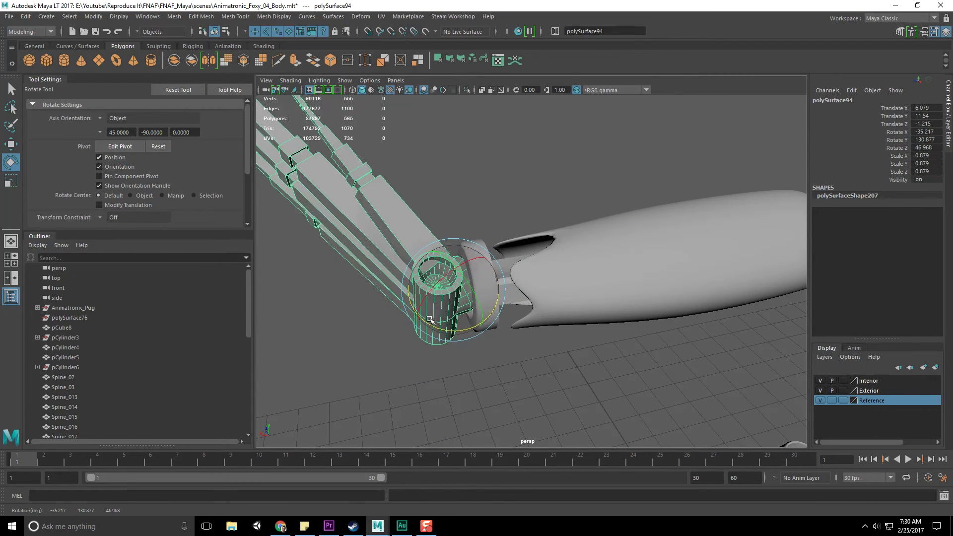
scroll(536, 311, down, 8)
mouse_move(499, 313)
mouse_down()
mouse_move(508, 308)
mouse_move(493, 295)
mouse_up()
scroll(460, 277, up, 5)
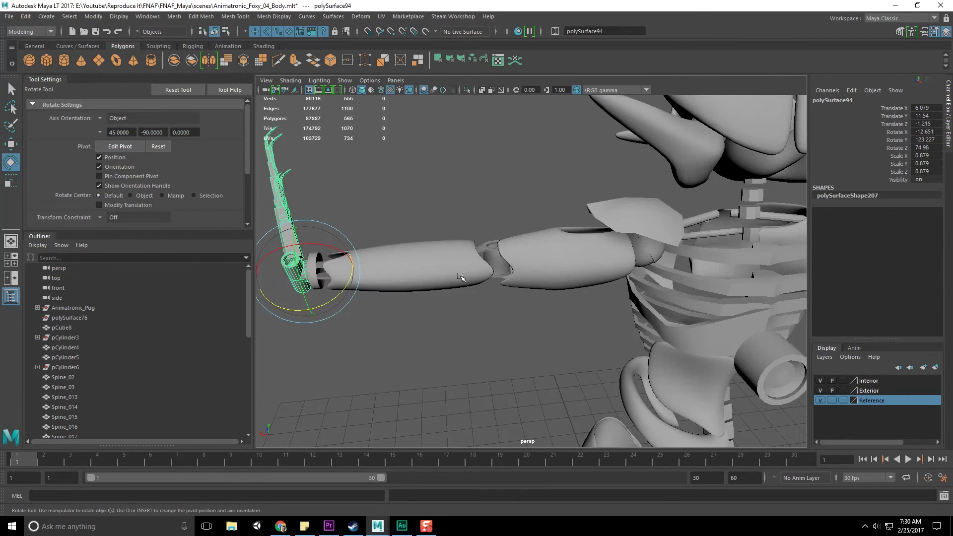
Step: Hide the outer shells of the left forearm and left upper arm to expose the inner arm bones
click(461, 277)
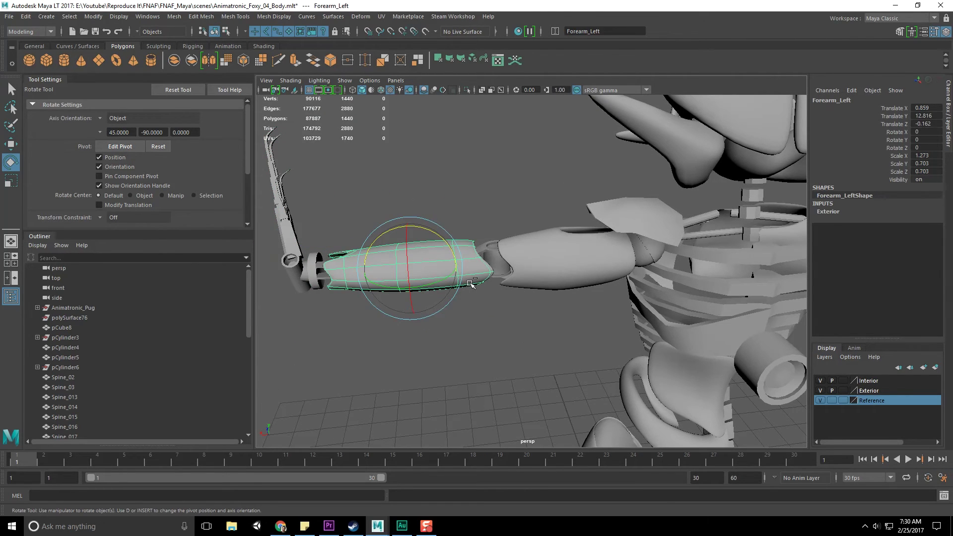
key(ctrl+h)
click(535, 272)
key(ctrl+h)
Step: Swing the left forearm bones with the hand around the elbow joint to a Y rotation of about -88°
click(527, 276)
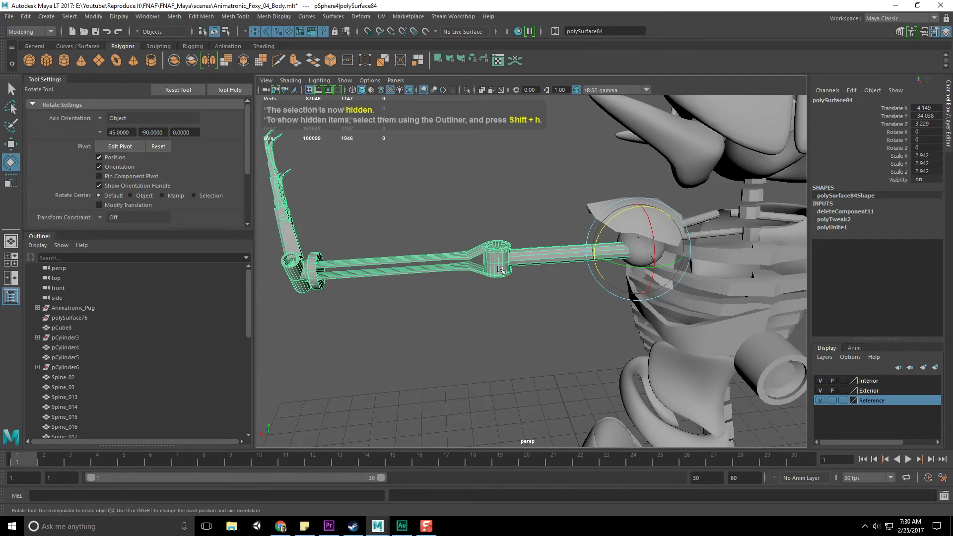
key(f)
key(q)
click(494, 263)
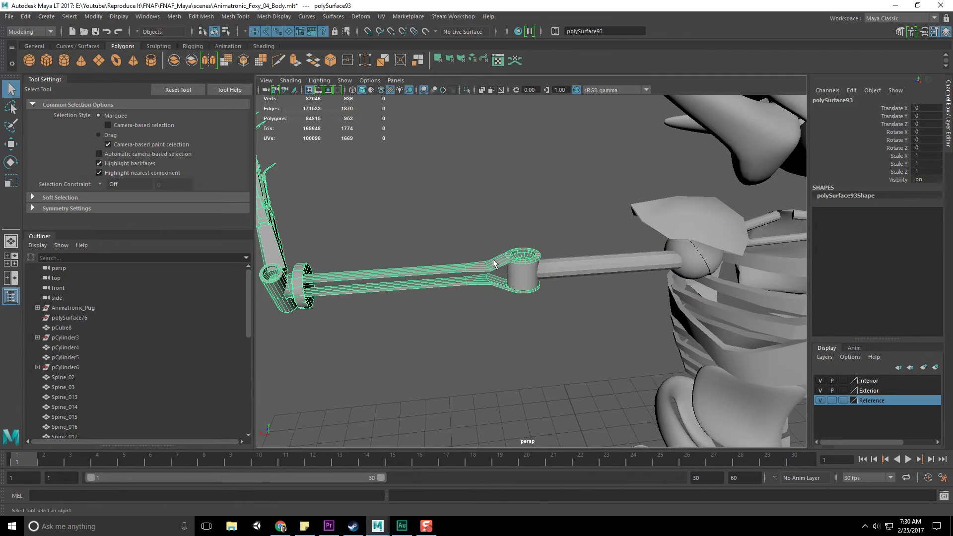
shift+click(520, 276)
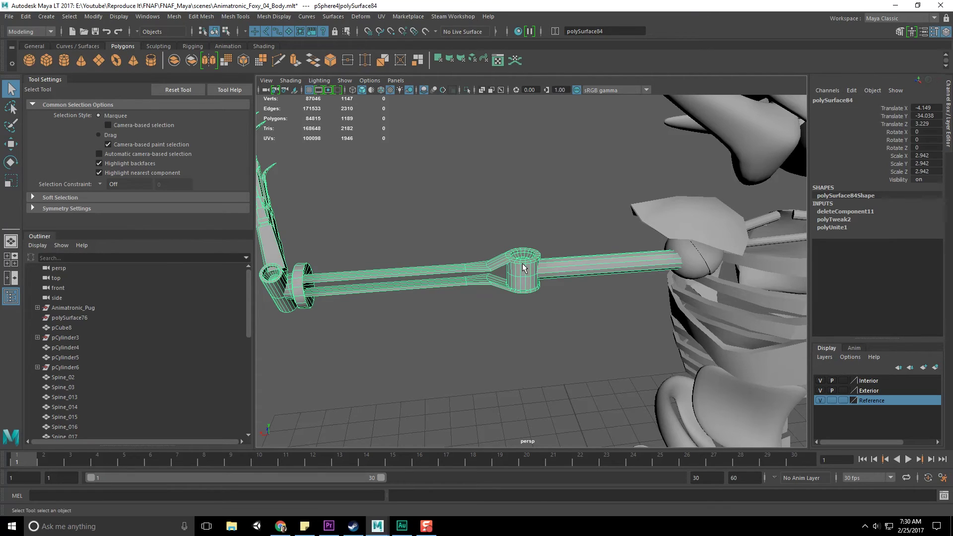
shift+click(521, 281)
key(e)
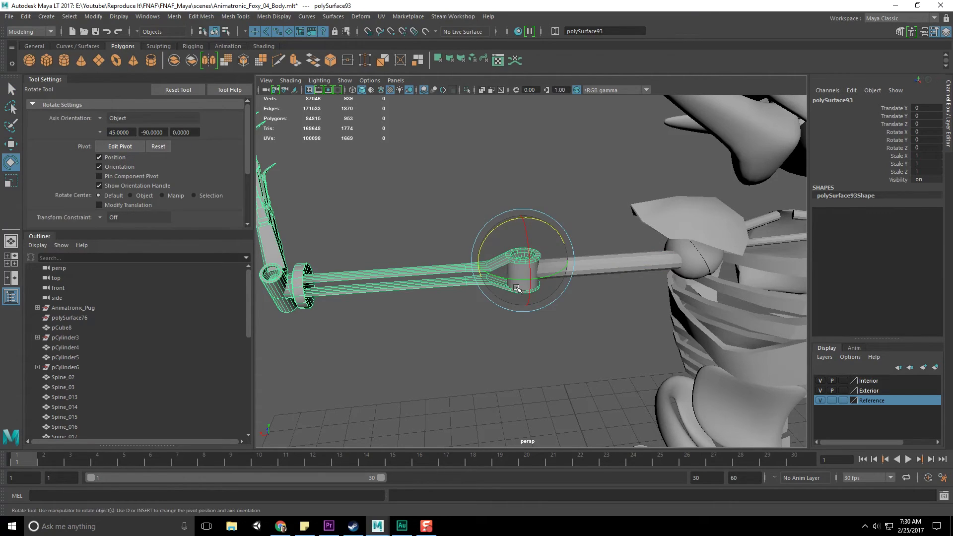
drag(520, 283, 505, 280)
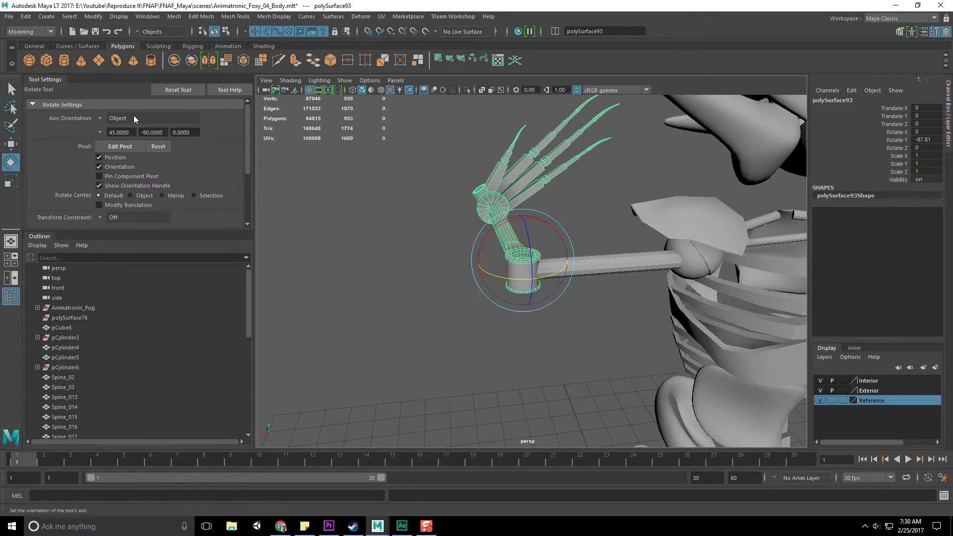
Step: Turn on smooth mesh preview for the plate above the left shoulder joint
alt+drag(604, 215, 666, 218)
shift+click(542, 293)
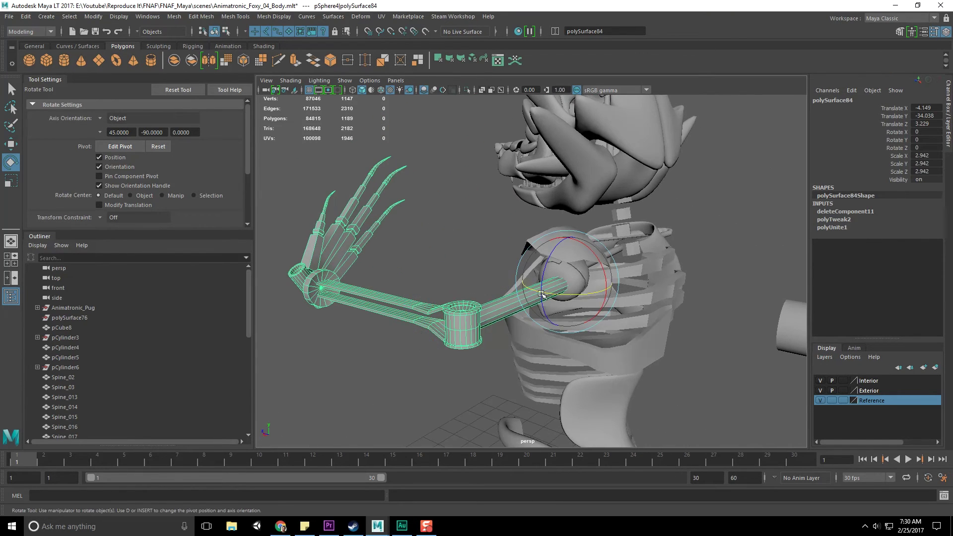
alt+drag(469, 305, 447, 313)
alt+middle_drag(447, 313, 598, 283)
scroll(598, 284, up, 3)
click(549, 240)
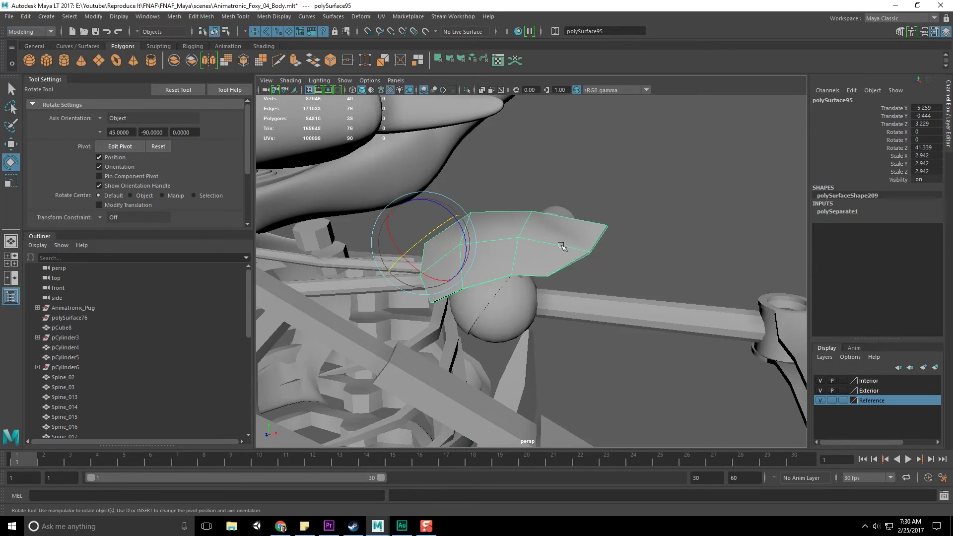
key(3)
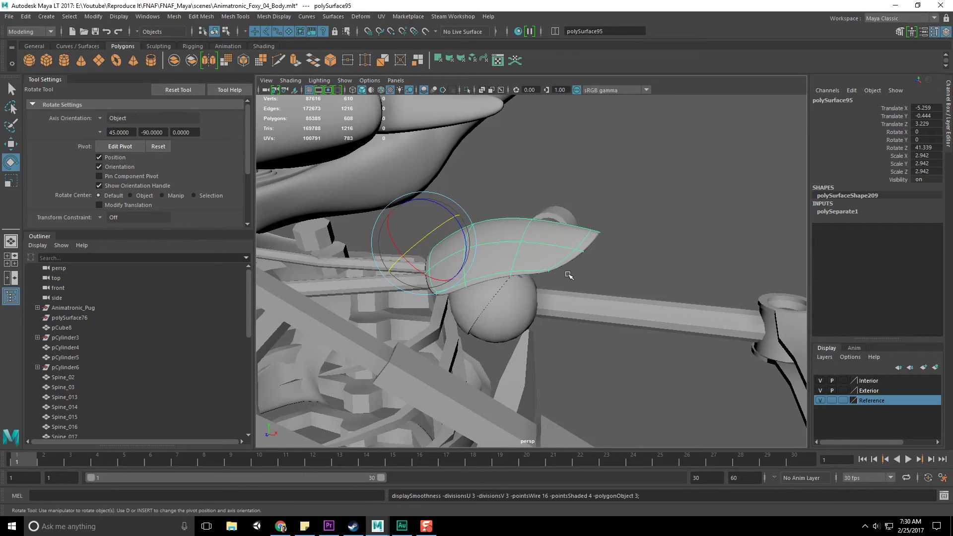
alt+drag(649, 286, 559, 275)
alt+drag(496, 278, 510, 294)
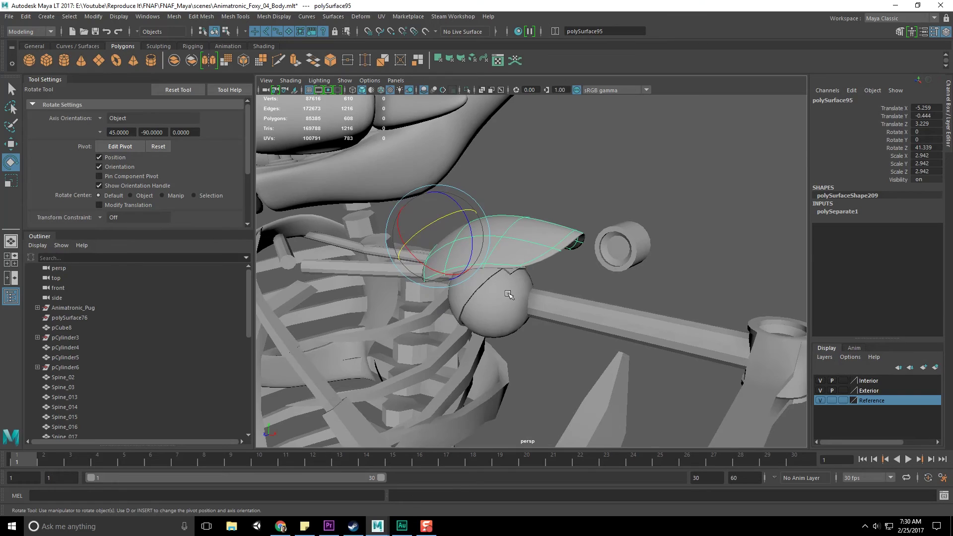
Step: Examine the left shoulder's ball joint and the cup around it, selecting each part up close
shift+click(510, 294)
scroll(526, 306, up, 4)
alt+middle_drag(530, 310, 596, 257)
alt+drag(596, 257, 554, 287)
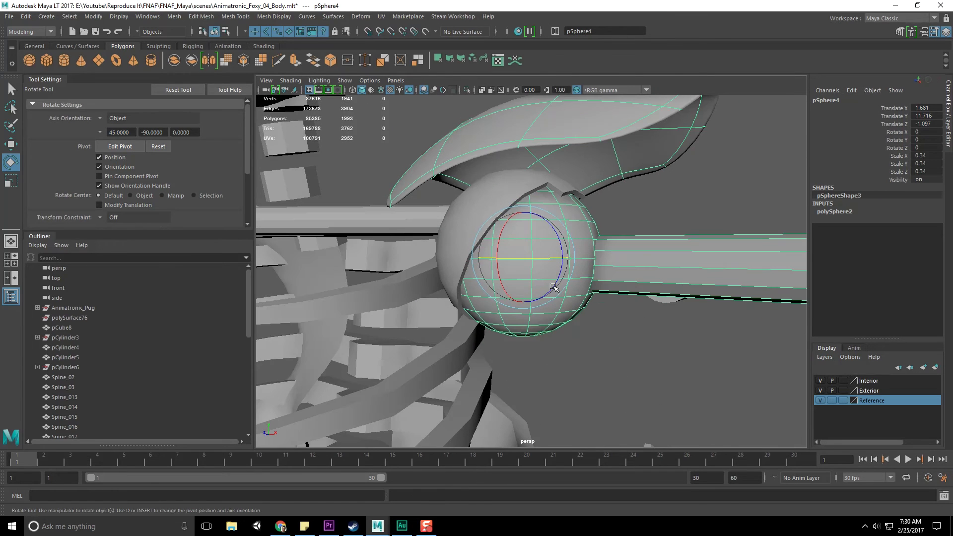
key(q)
click(608, 218)
click(510, 191)
alt+drag(511, 195, 550, 195)
key(ctrl+z)
key(ctrl+z)
click(522, 202)
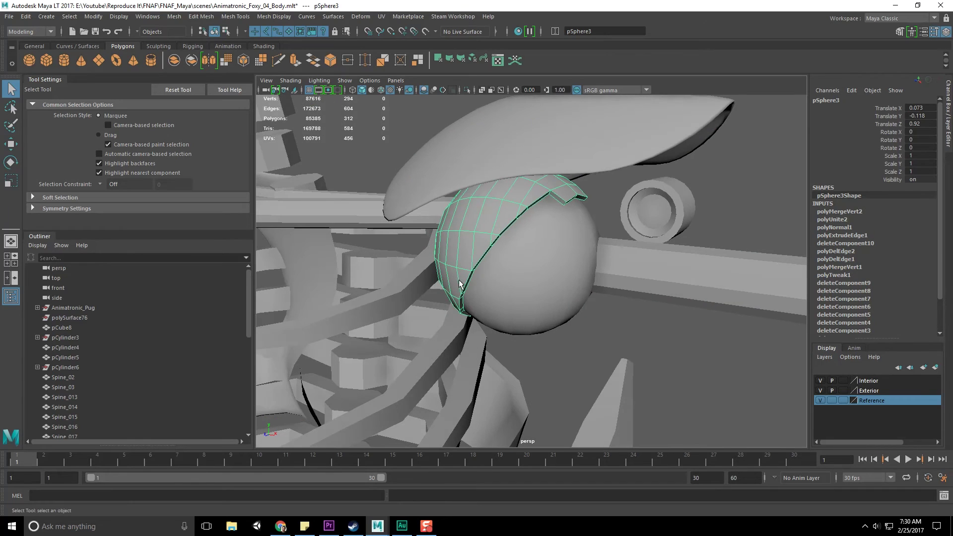
mouse_move(459, 284)
alt+mouse_down()
mouse_move(570, 216)
mouse_move(525, 217)
mouse_move(573, 234)
mouse_move(568, 252)
mouse_move(606, 213)
mouse_move(572, 205)
mouse_move(472, 293)
alt+mouse_up()
click(573, 234)
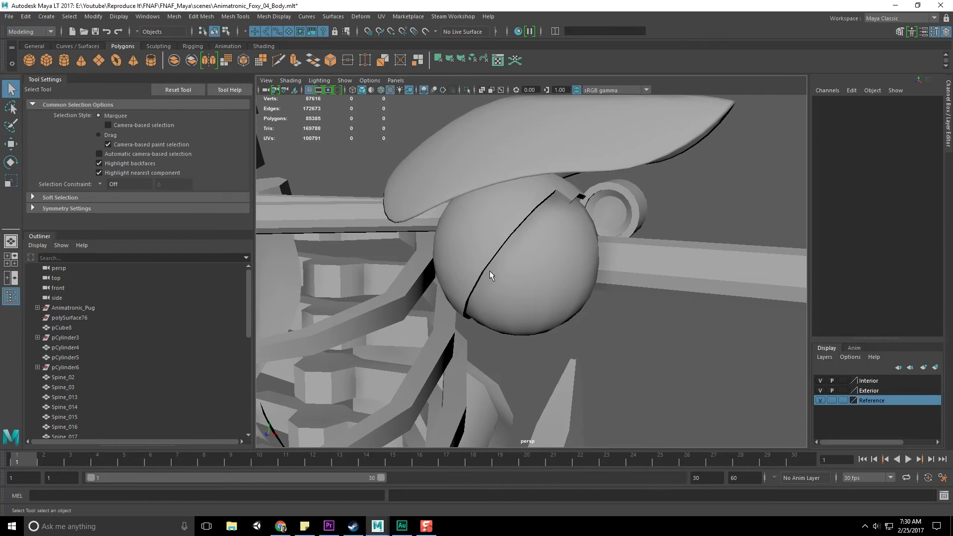
Step: Select the left shoulder ball with its attached arm and examine the shoulder plate and joint from the front
alt+drag(384, 354, 499, 292)
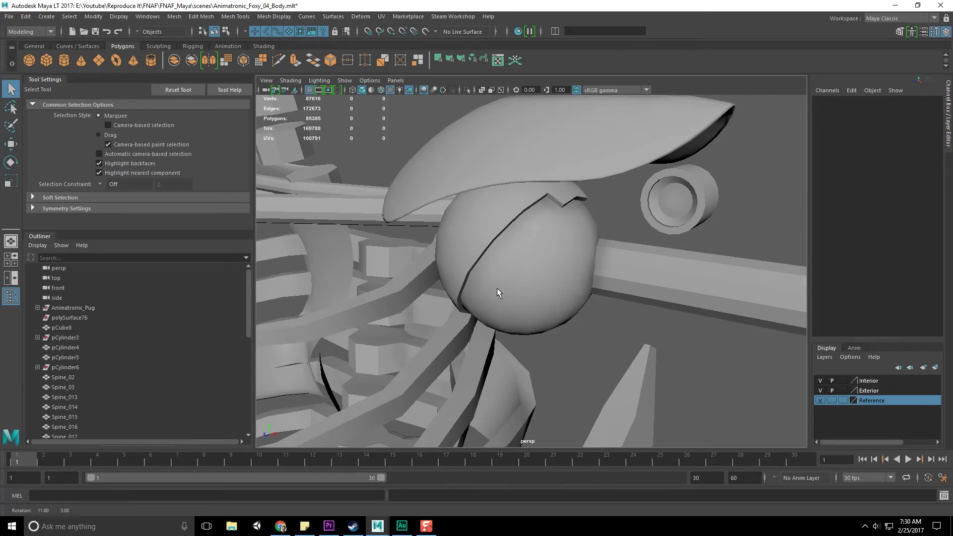
click(558, 207)
click(547, 241)
scroll(582, 318, down, 4)
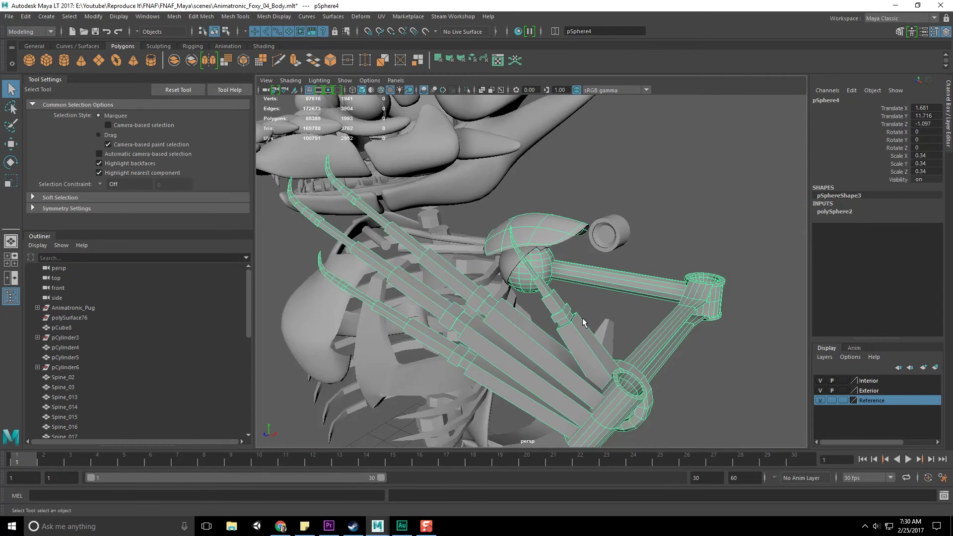
scroll(582, 318, down, 6)
alt+drag(546, 320, 568, 298)
scroll(549, 284, up, 8)
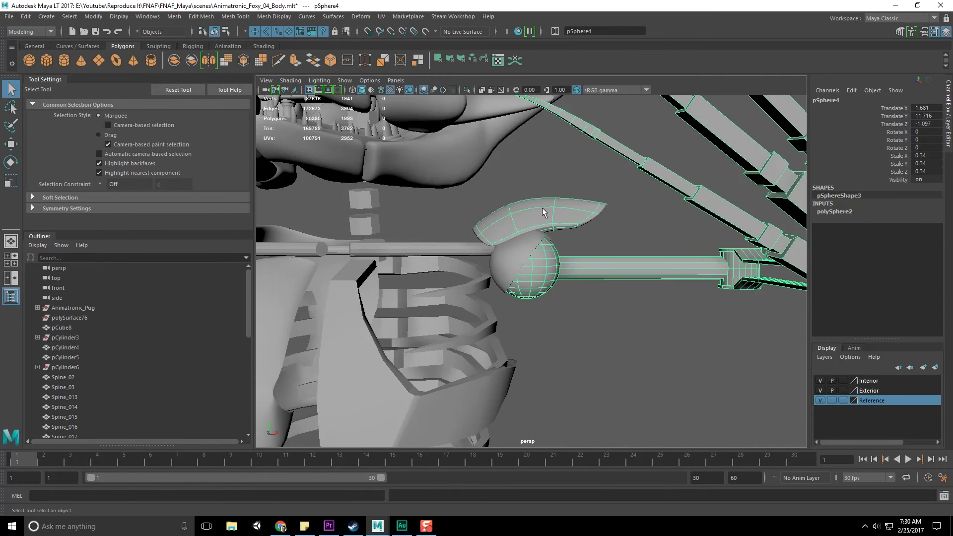
scroll(542, 209, up, 2)
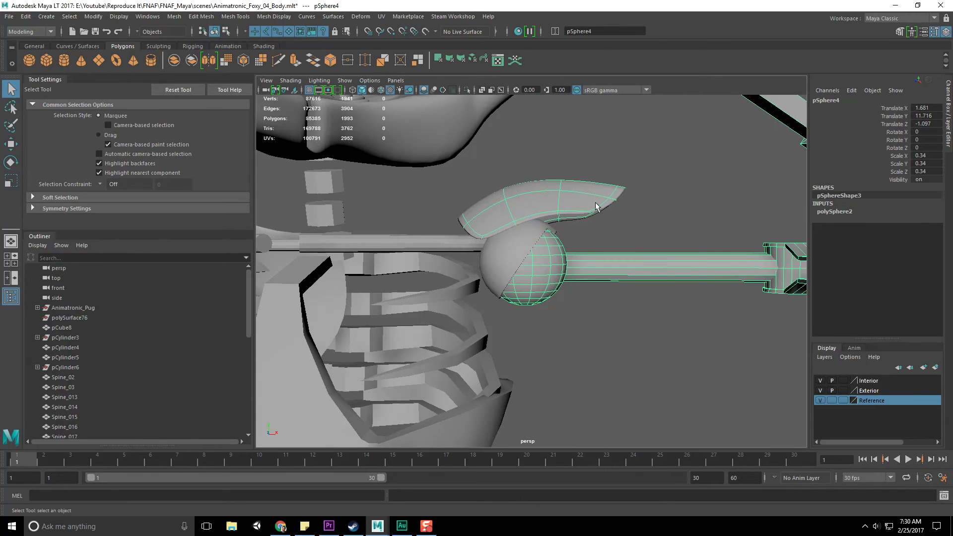
scroll(590, 320, down, 5)
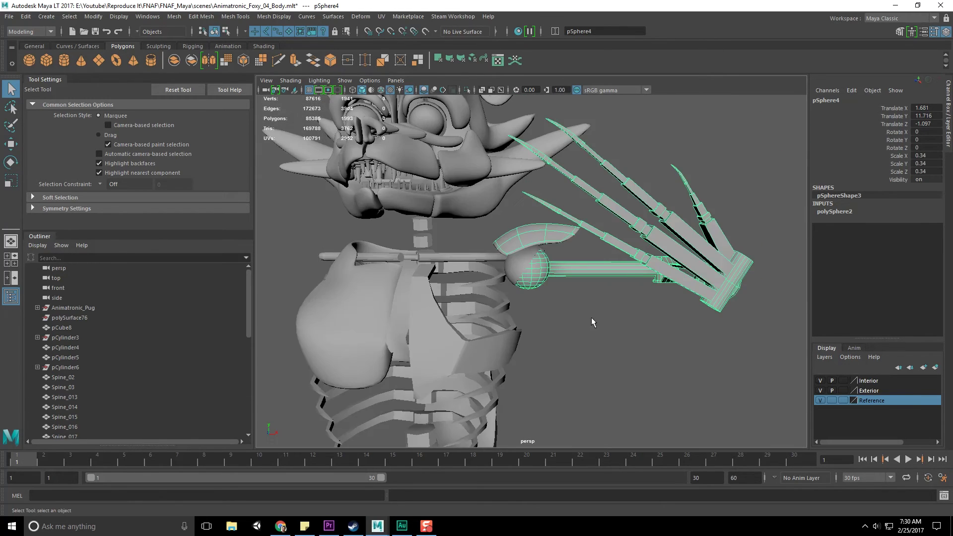
Step: Rotate the whole left arm around the shoulder ball so it hangs down beside the ribcage
key(e)
drag(586, 312, 566, 251)
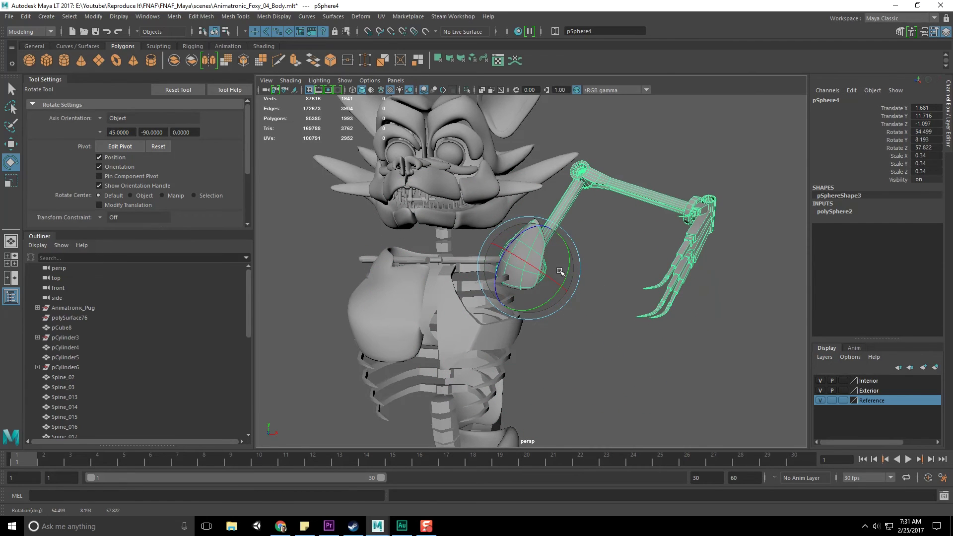
key(ctrl+z)
drag(569, 286, 529, 326)
alt+drag(614, 313, 543, 282)
Step: Bend the left forearm with its hand at the elbow to a Y rotation of about -49°
click(559, 320)
alt+drag(559, 318, 530, 322)
alt+middle_drag(463, 394, 469, 339)
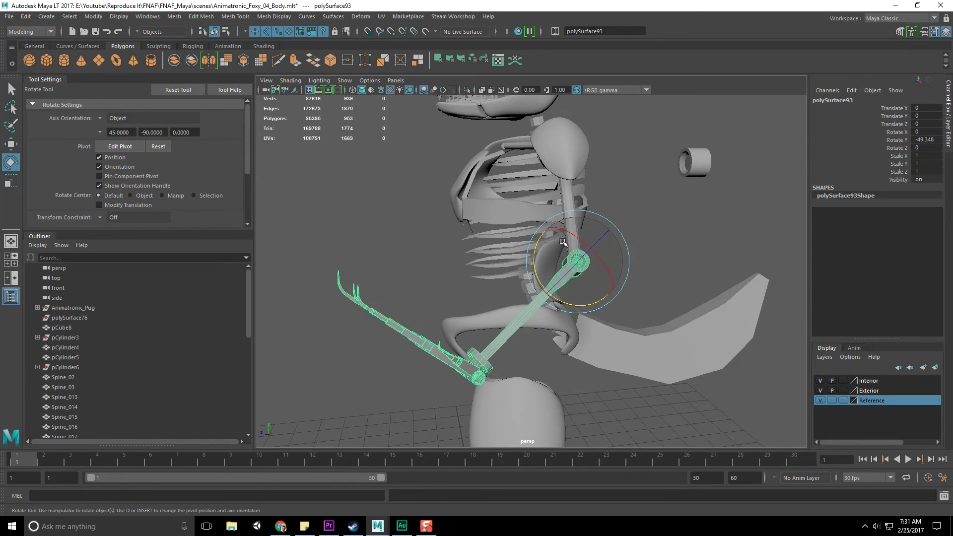
alt+drag(537, 174, 551, 187)
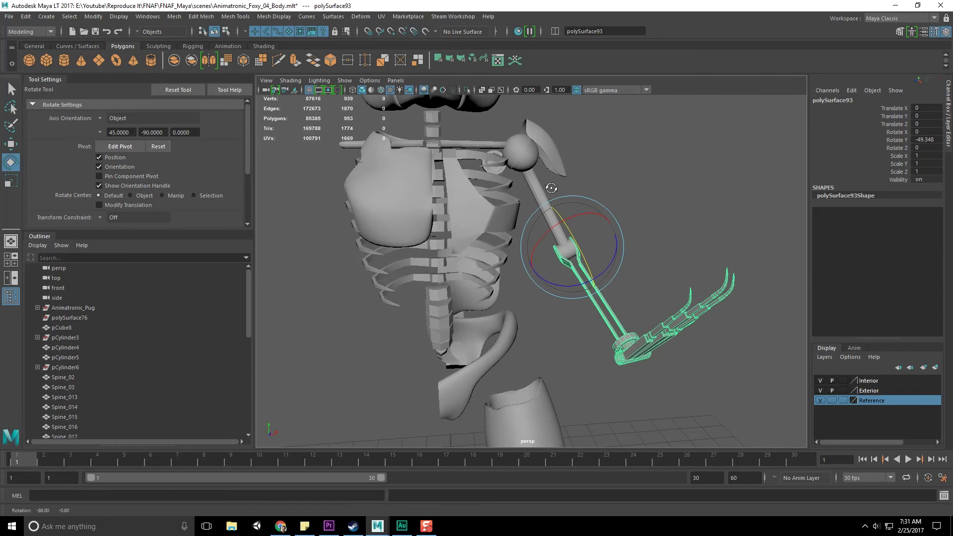
Step: Rotate the left hand at the wrist to a Z rotation of about -152°
alt+drag(617, 335, 624, 309)
click(625, 357)
scroll(618, 302, down, 4)
alt+middle_drag(614, 293, 611, 309)
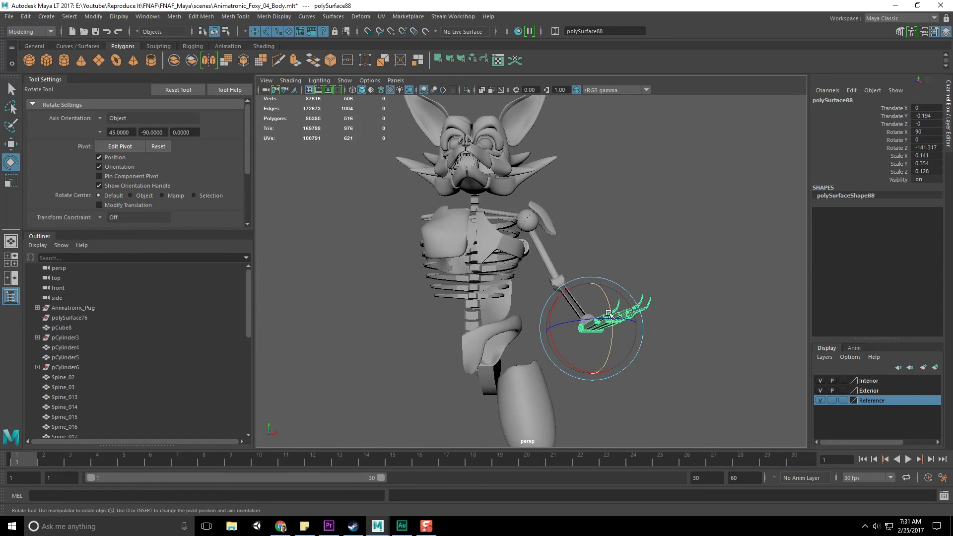
drag(610, 309, 605, 281)
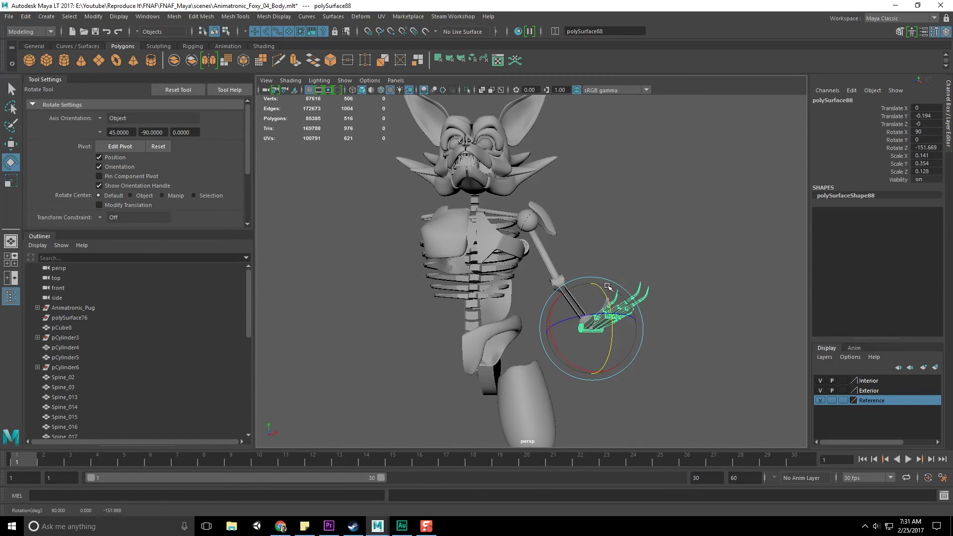
Step: Examine the torso construction, selecting the ribcage, the outer chest shell and the inner chest plate one after another
alt+middle_drag(549, 234, 621, 284)
scroll(544, 295, up, 5)
alt+drag(622, 283, 502, 340)
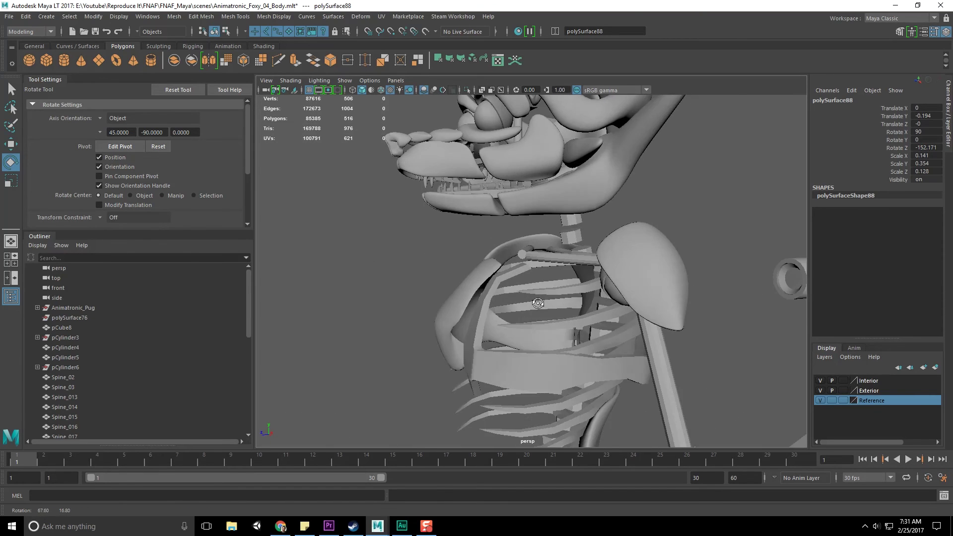
scroll(492, 350, up, 3)
click(489, 360)
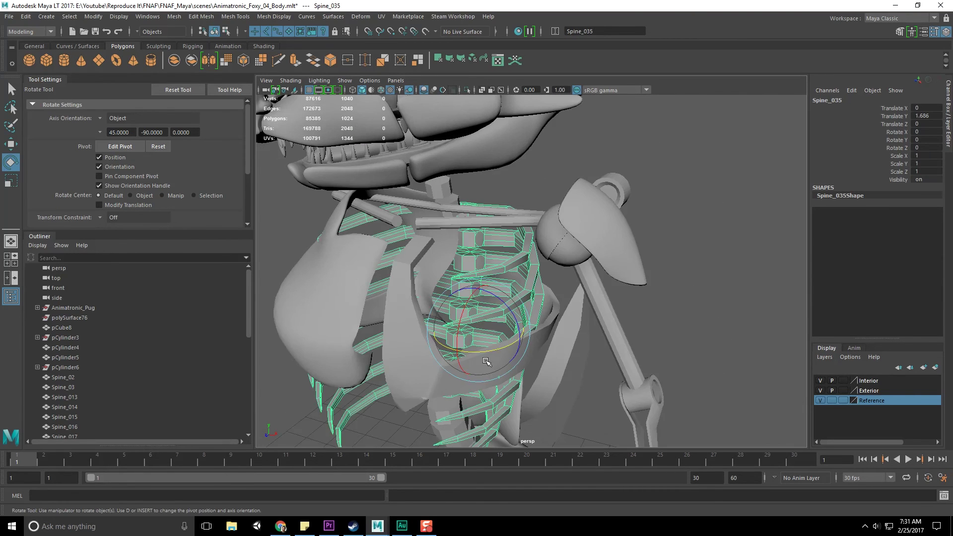
alt+middle_drag(486, 361, 571, 315)
alt+drag(498, 320, 534, 302)
click(472, 289)
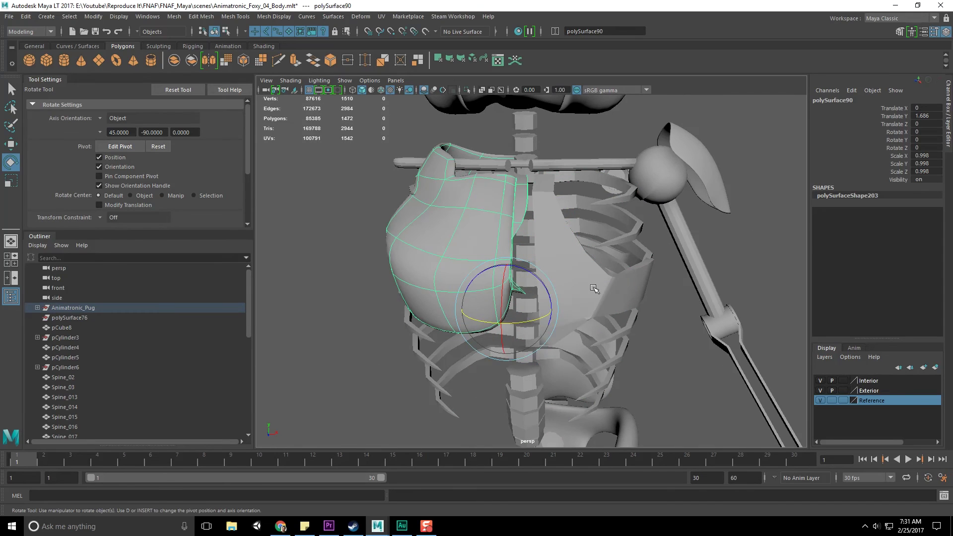
click(594, 289)
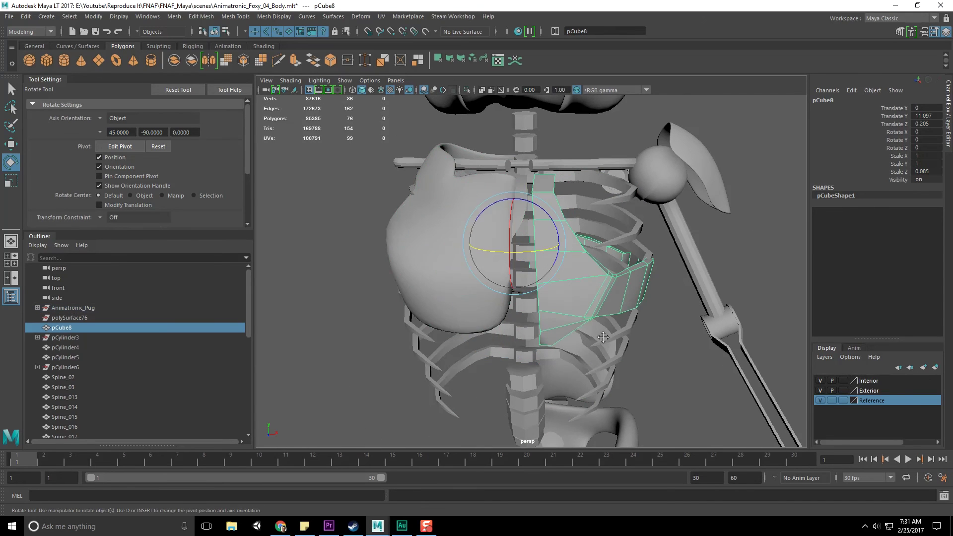
alt+drag(594, 289, 547, 310)
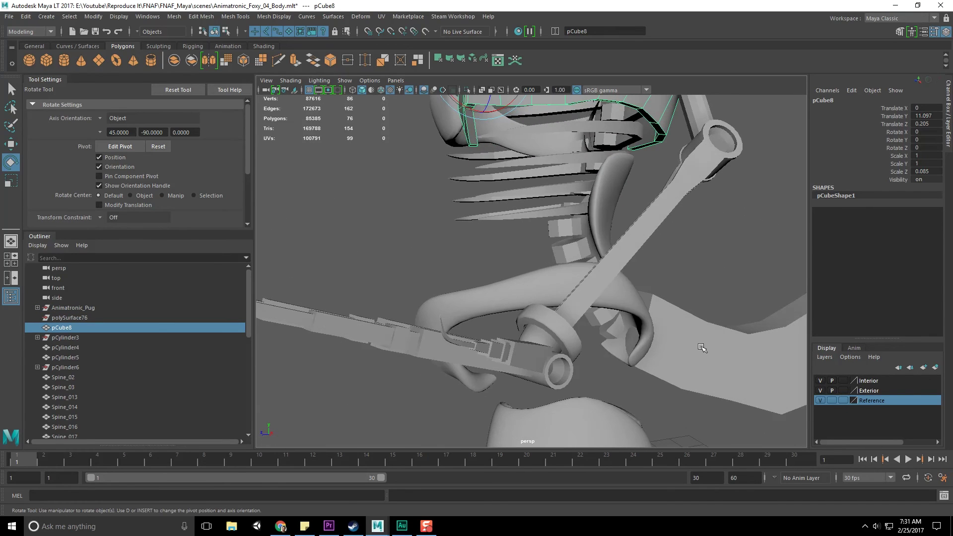
alt+middle_drag(703, 348, 545, 285)
scroll(563, 311, down, 8)
scroll(544, 285, up, 10)
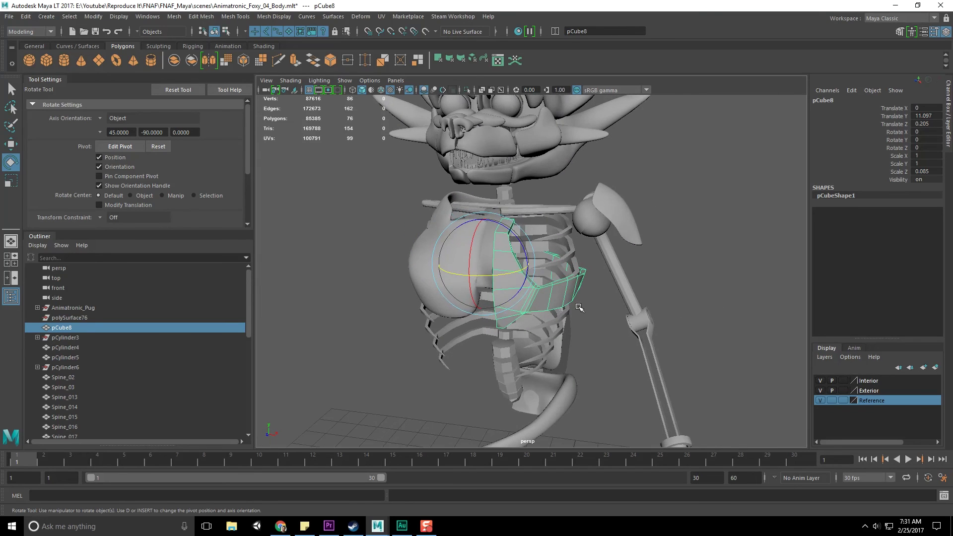
scroll(580, 304, up, 2)
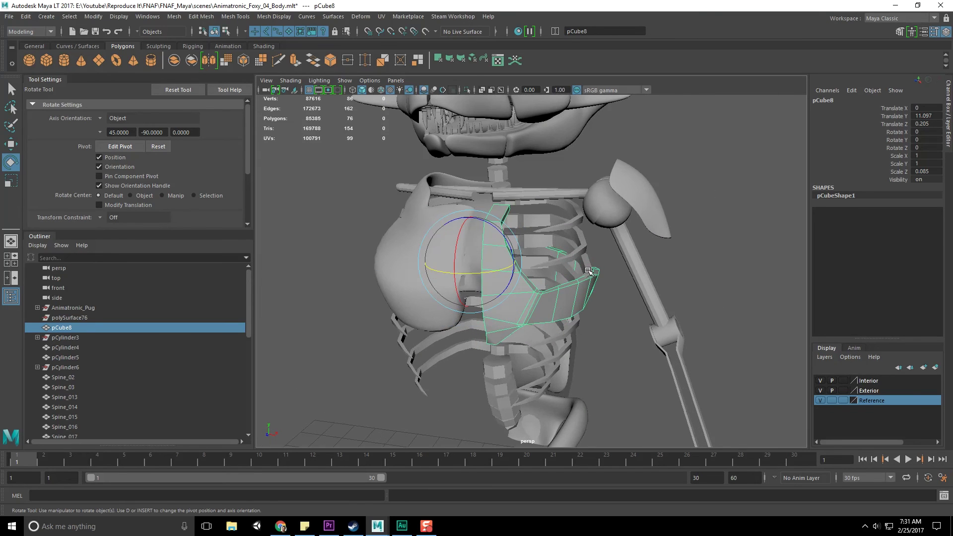
Step: Raise the whole left arm at the shoulder ball to roughly horizontal, with a Z rotation of about 3.4°
click(616, 232)
alt+drag(663, 228, 685, 319)
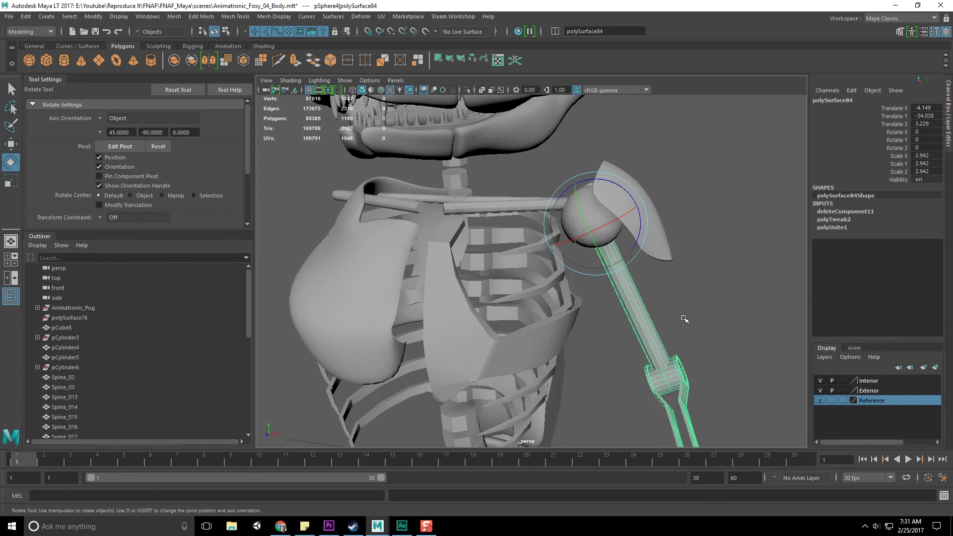
click(656, 277)
click(631, 229)
drag(630, 229, 619, 179)
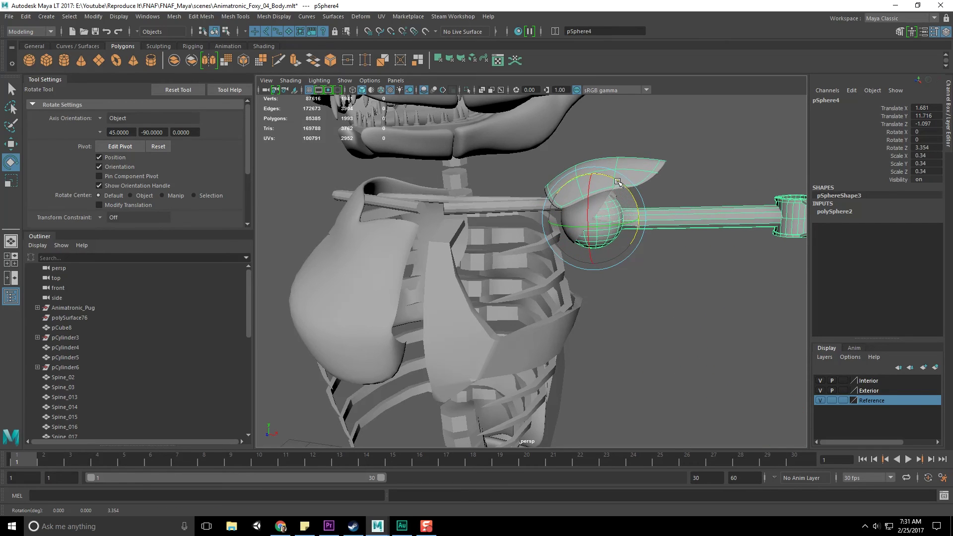
Step: Show all hidden objects to bring back the outer shells of the left upper arm and forearm
scroll(643, 278, down, 5)
alt+drag(645, 282, 629, 249)
key(q)
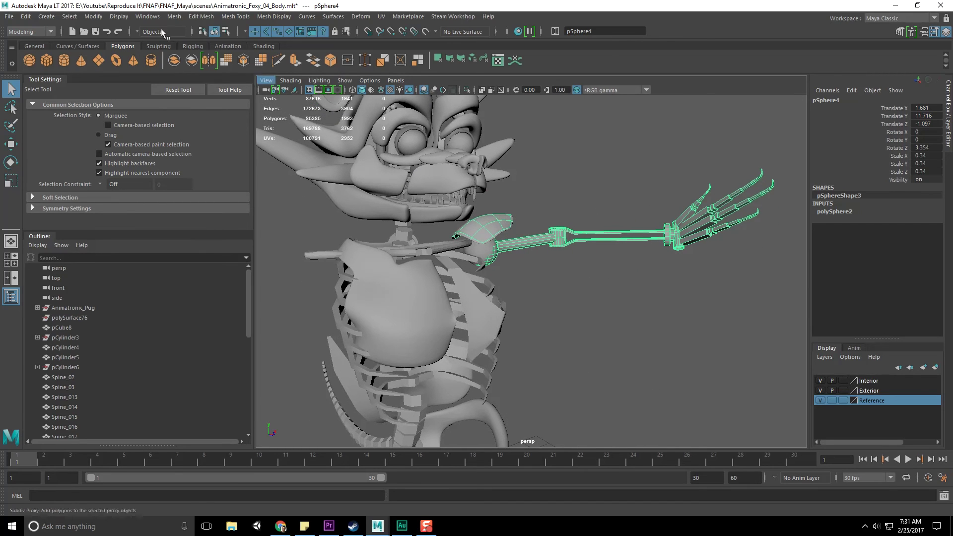
click(118, 17)
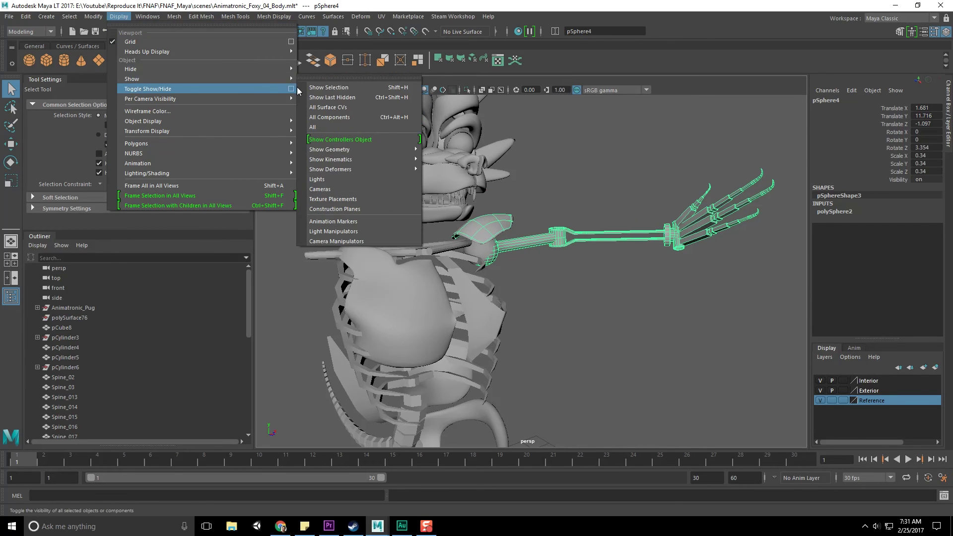
click(338, 121)
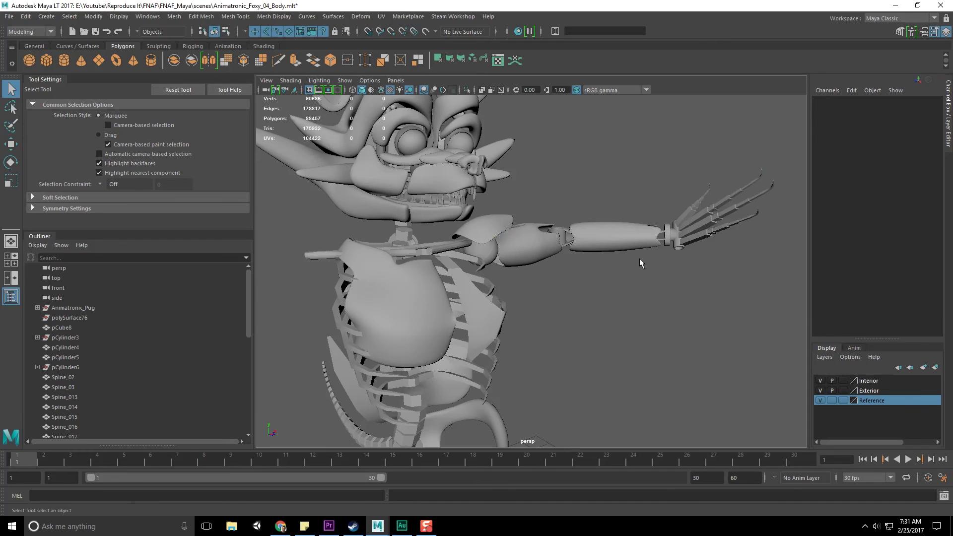
Step: Rotate the left forearm with its shell and hand at the elbow to a Y rotation of about -65°
alt+drag(640, 259, 531, 251)
click(520, 251)
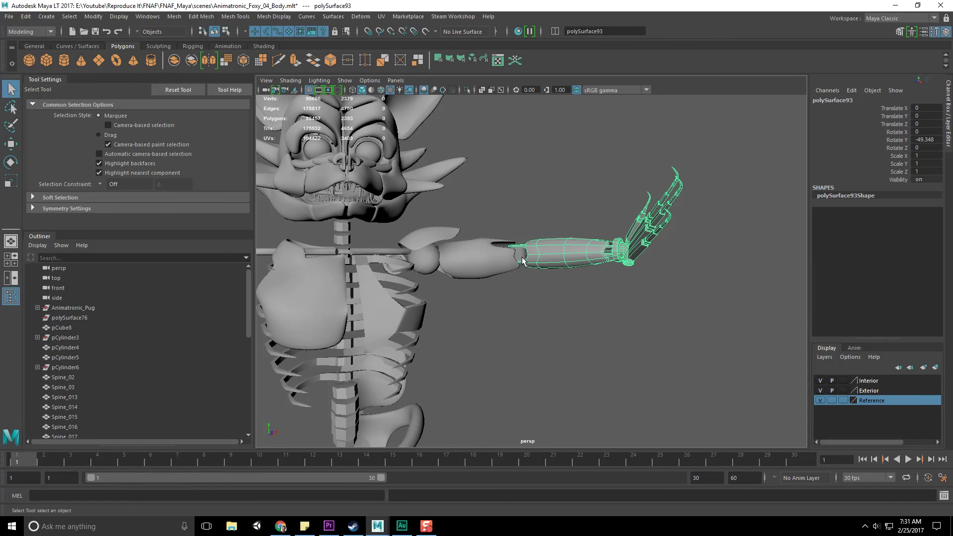
key(e)
drag(558, 271, 620, 258)
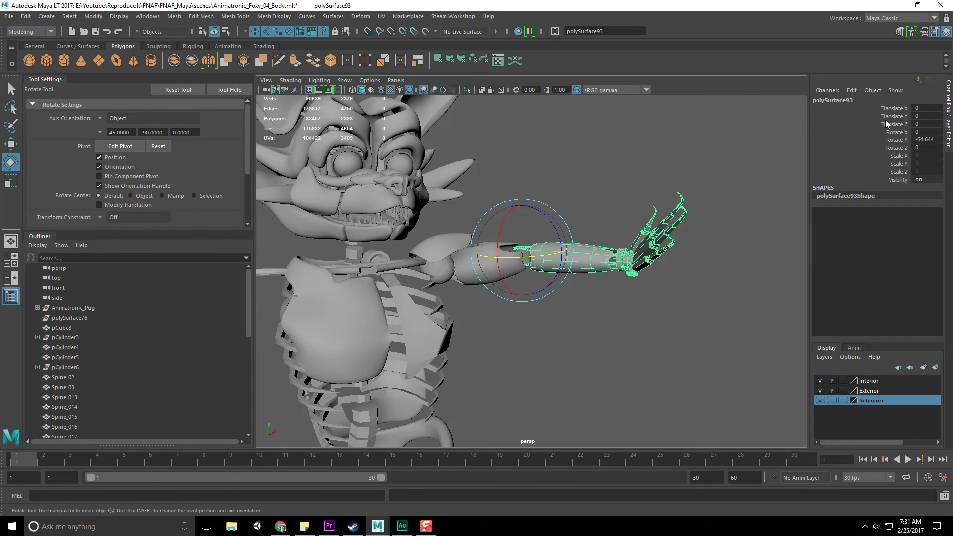
Step: Bend the left hand down at the wrist to a Z rotation of about -115° and clear the selection
alt+drag(586, 208, 529, 196)
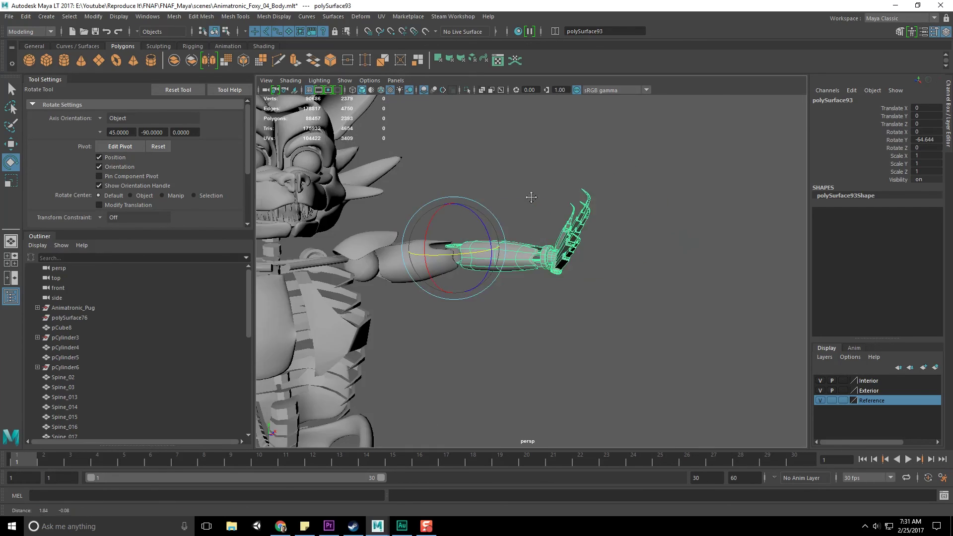
scroll(509, 217, up, 5)
click(514, 224)
alt+drag(273, 294, 411, 318)
scroll(410, 318, down, 5)
key(q)
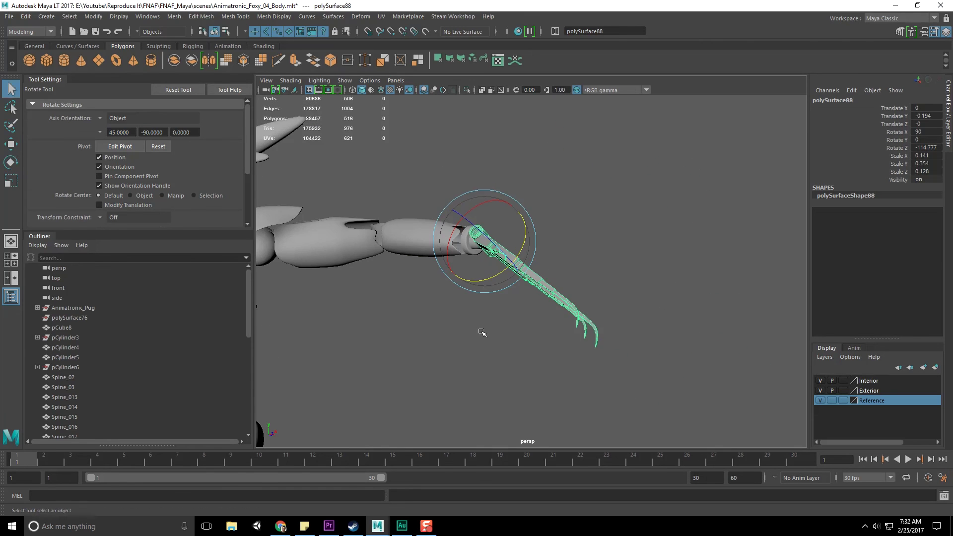
key(w)
click(462, 319)
scroll(462, 319, down, 5)
alt+drag(419, 280, 525, 263)
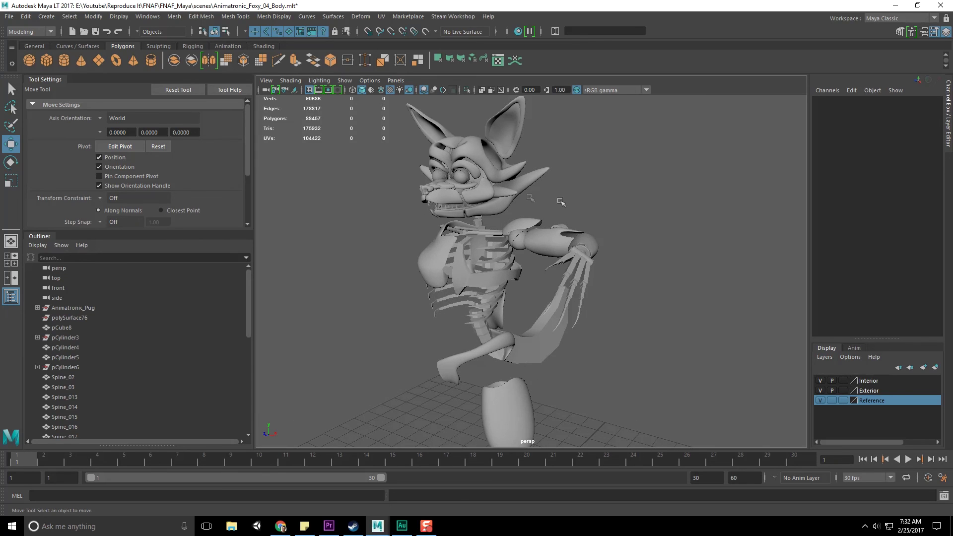